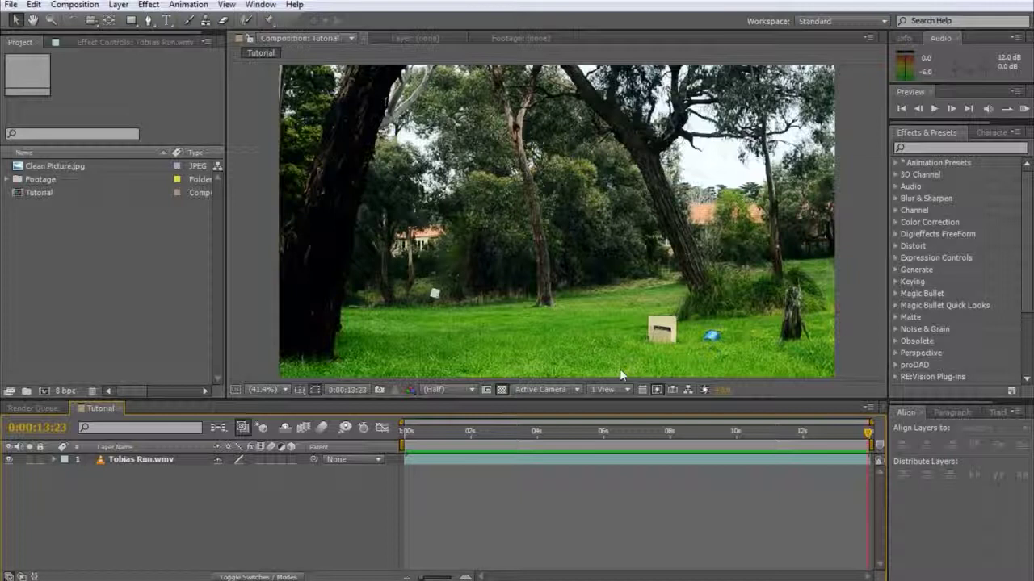
# Step: Add Clean Picture.jpg as a layer above the video layer and set its opacity to 42%
pyautogui.click(80, 168)
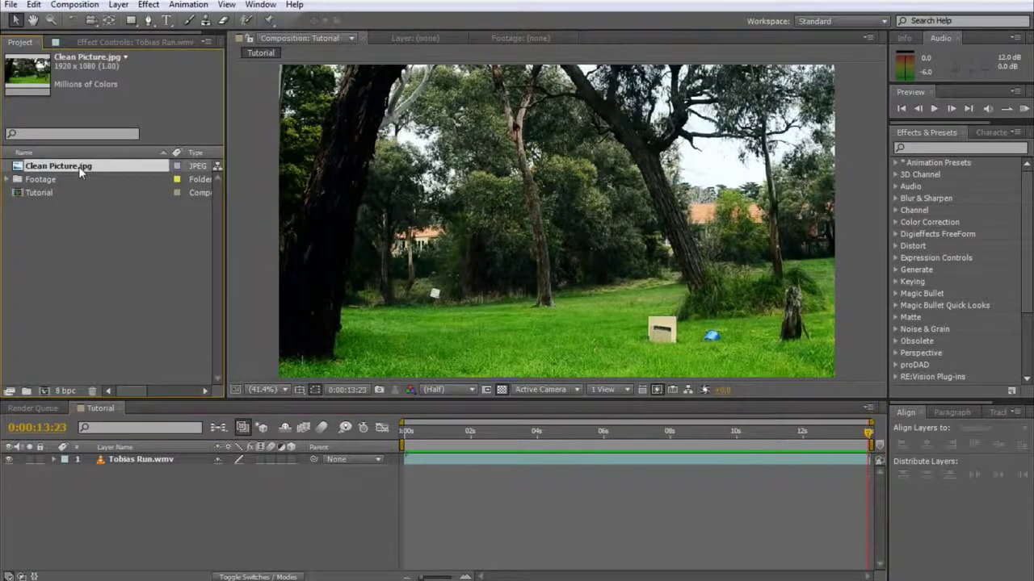
pyautogui.moveTo(78, 166); pyautogui.dragTo(131, 459)
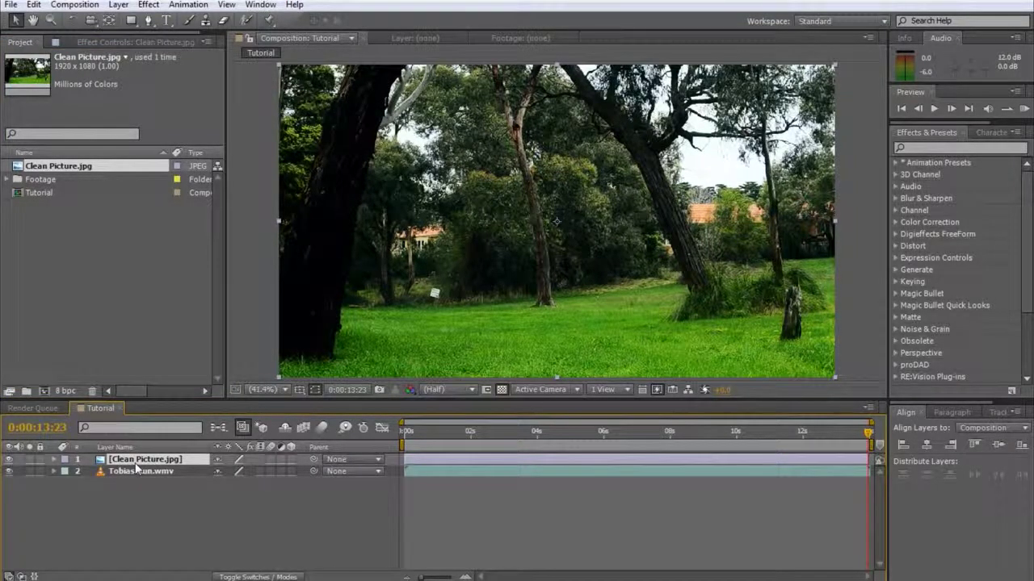
pyautogui.press('t')
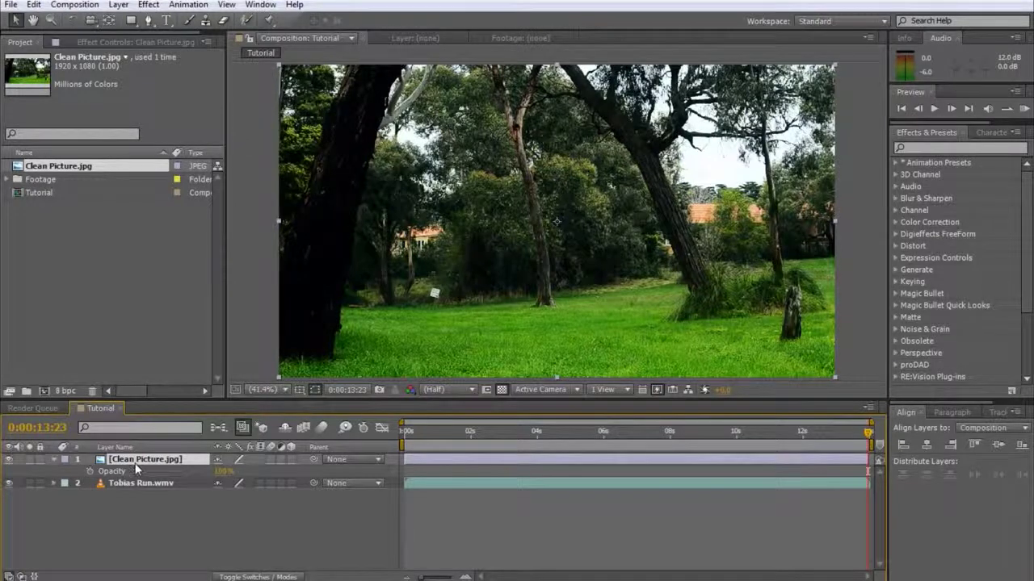
pyautogui.moveTo(224, 472); pyautogui.dragTo(186, 480)
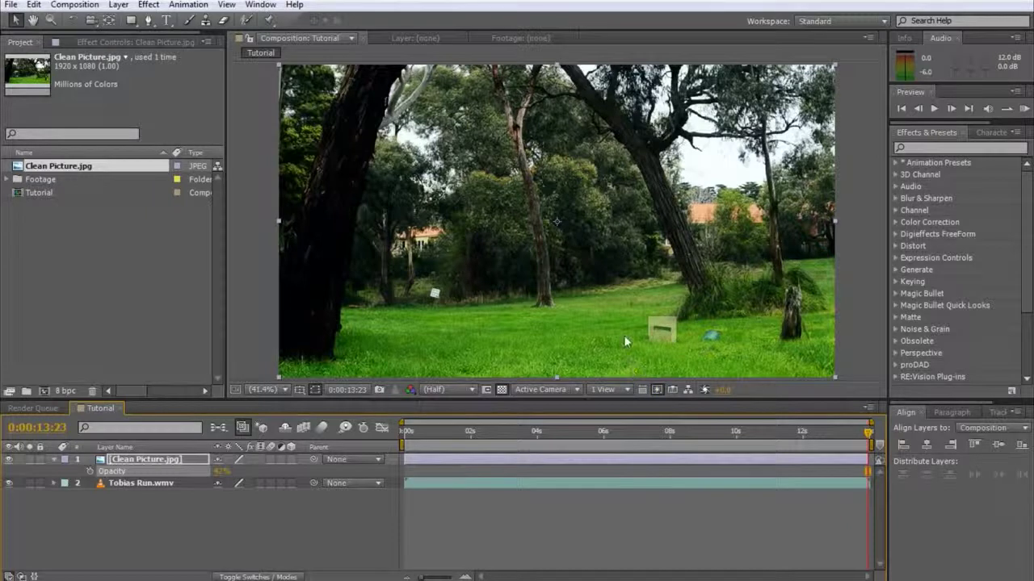
# Step: Draw a closed Pen tool mask on the Clean Picture.jpg layer around the box and the blue object on the grass
pyautogui.click(131, 19)
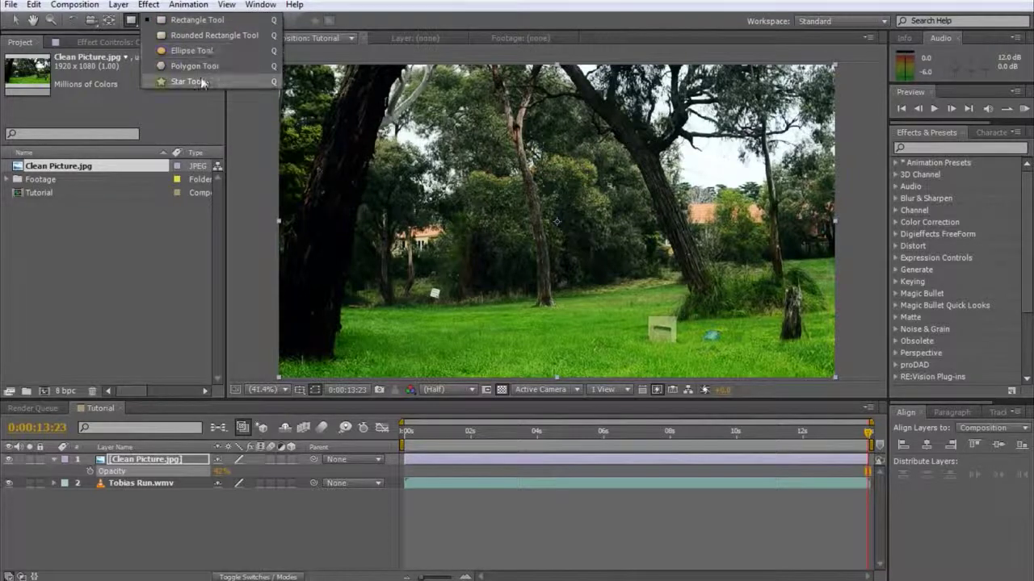
pyautogui.click(171, 108)
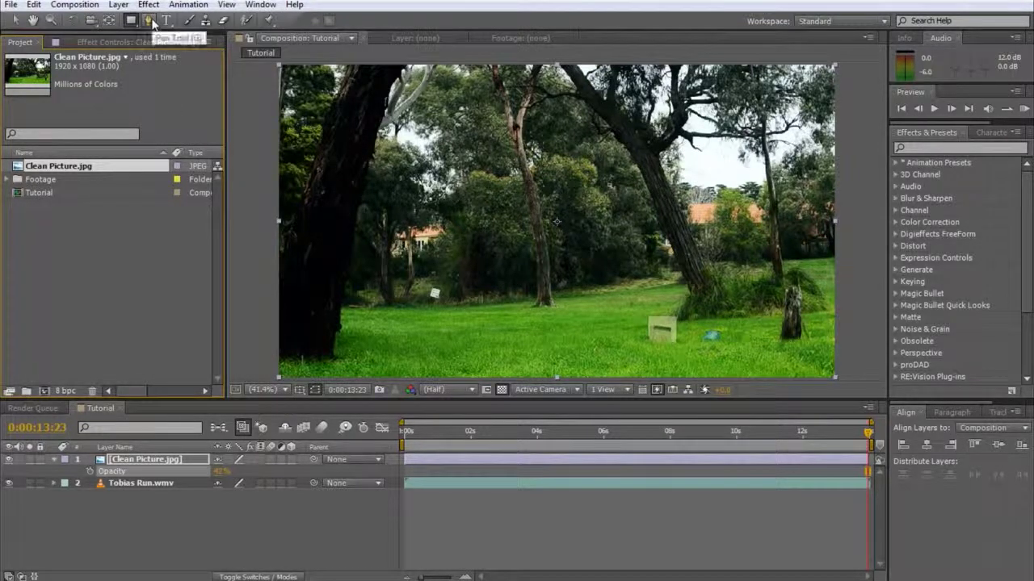
pyautogui.click(150, 462)
pyautogui.click(148, 21)
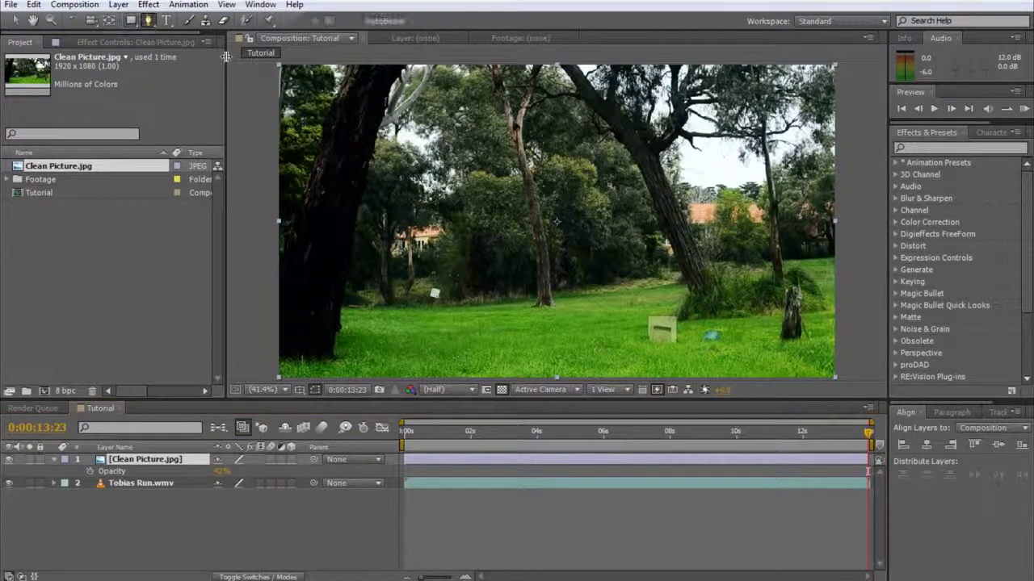
pyautogui.click(728, 331)
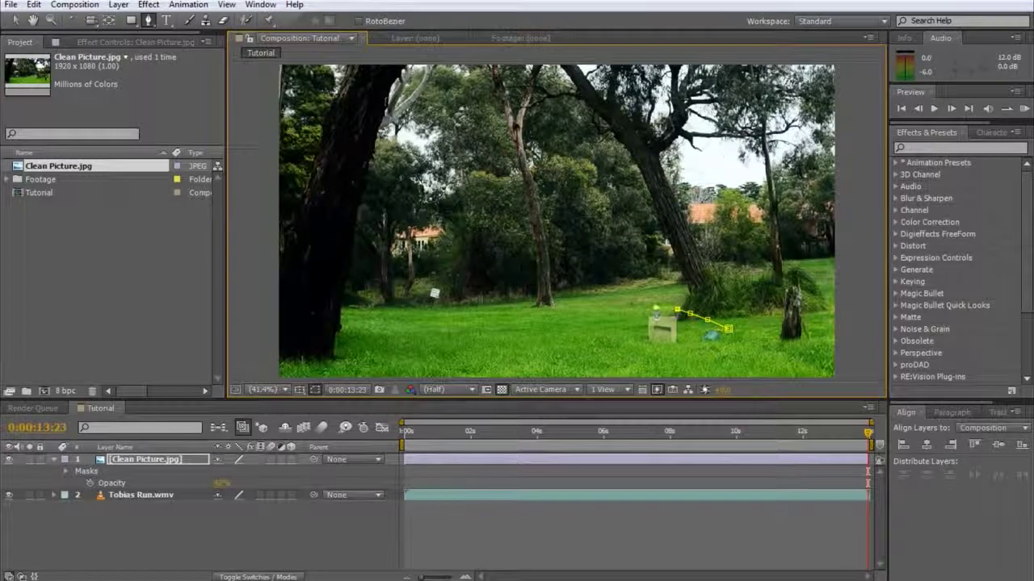
pyautogui.click(627, 328)
pyautogui.click(628, 348)
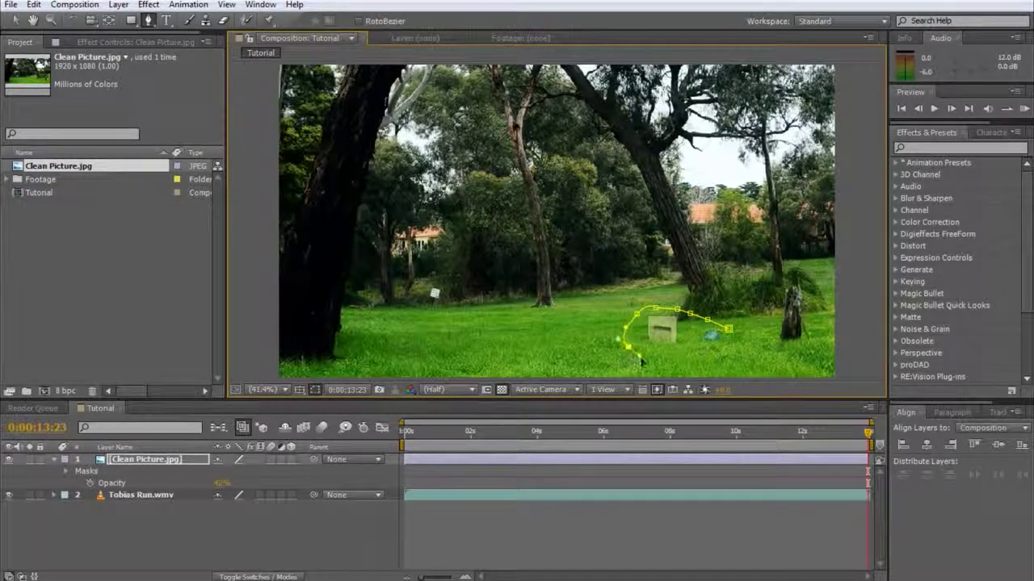
pyautogui.click(699, 366)
pyautogui.moveTo(770, 328); pyautogui.dragTo(796, 322)
pyautogui.hotkey('ctrl', 'z')
pyautogui.hotkey('ctrl', 'z')
pyautogui.hotkey('ctrl', 'z')
pyautogui.click(670, 355)
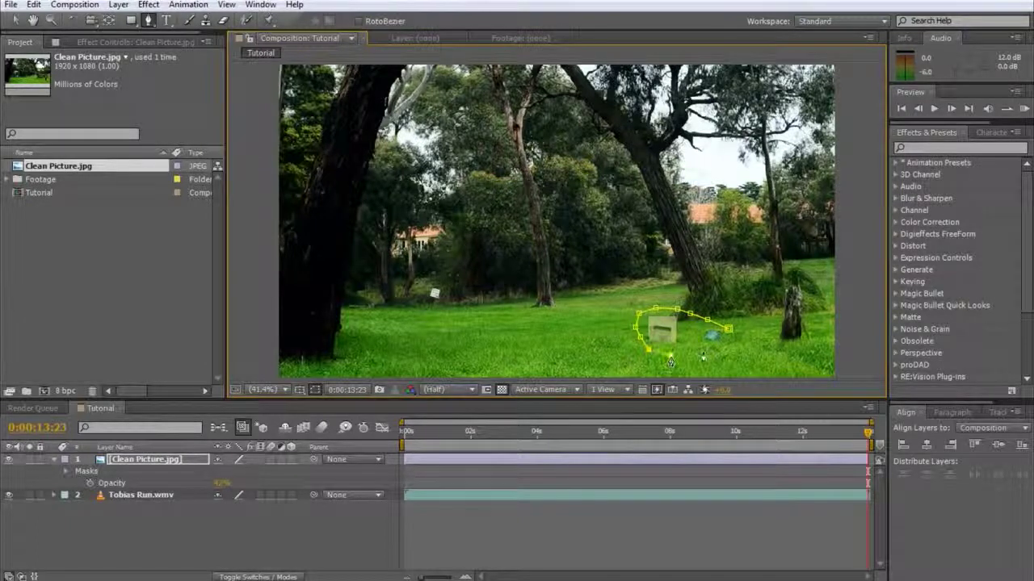
pyautogui.click(729, 329)
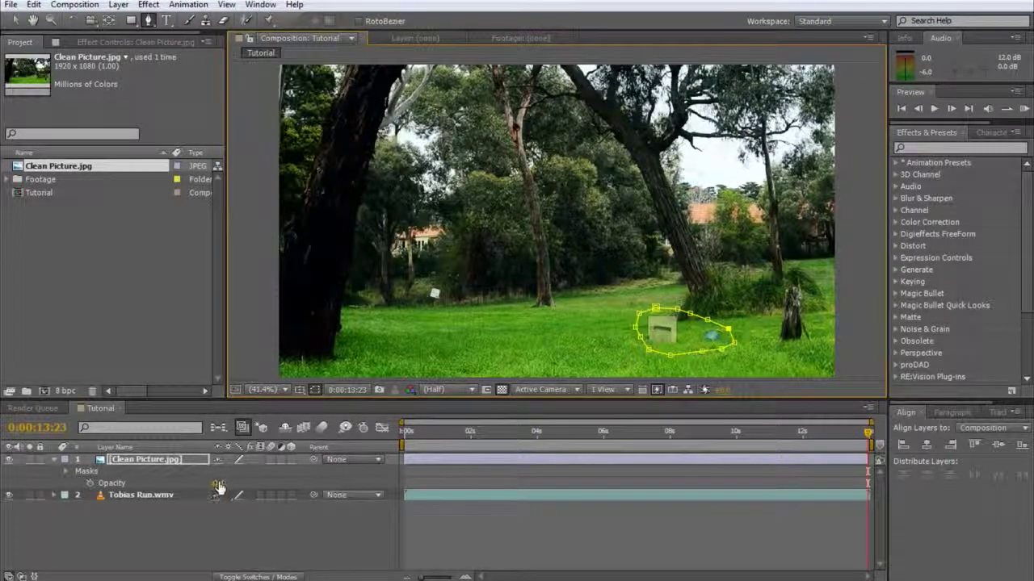
# Step: Set the Clean Picture.jpg layer's opacity to 100% and hide the video layer, keeping the transparency grid displayed
pyautogui.moveTo(224, 483); pyautogui.dragTo(239, 483)
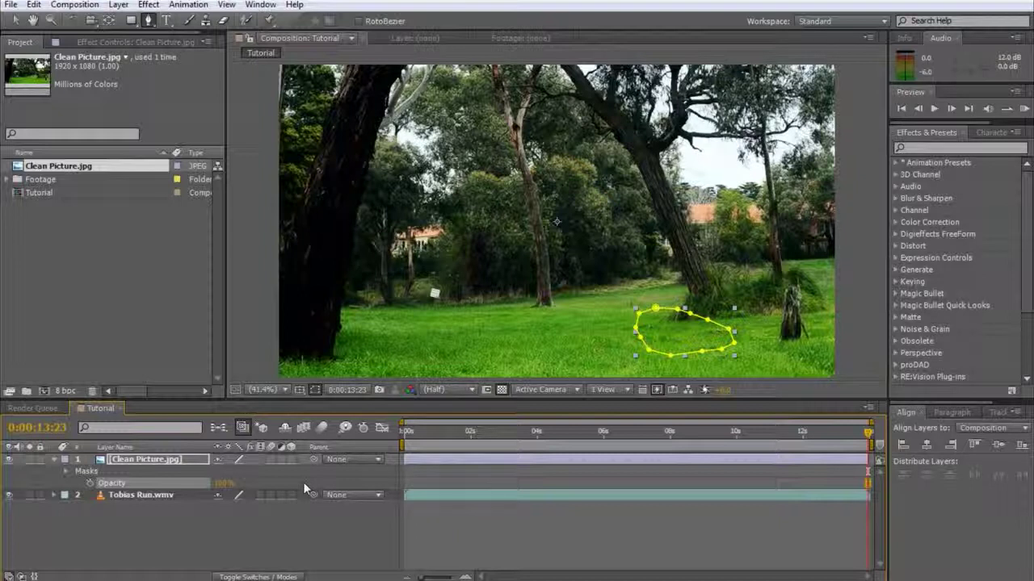
pyautogui.click(9, 496)
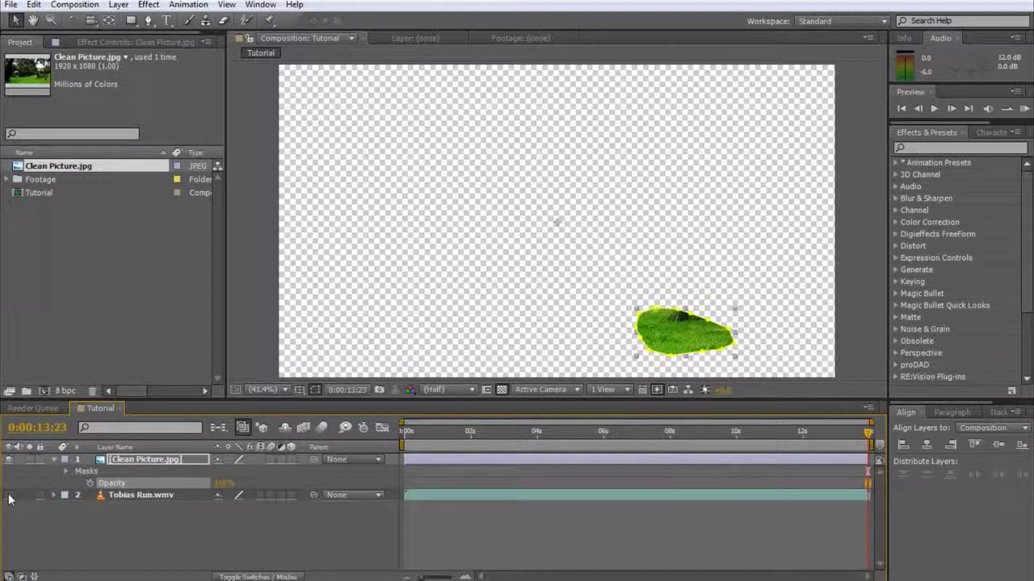
pyautogui.click(501, 390)
pyautogui.click(502, 390)
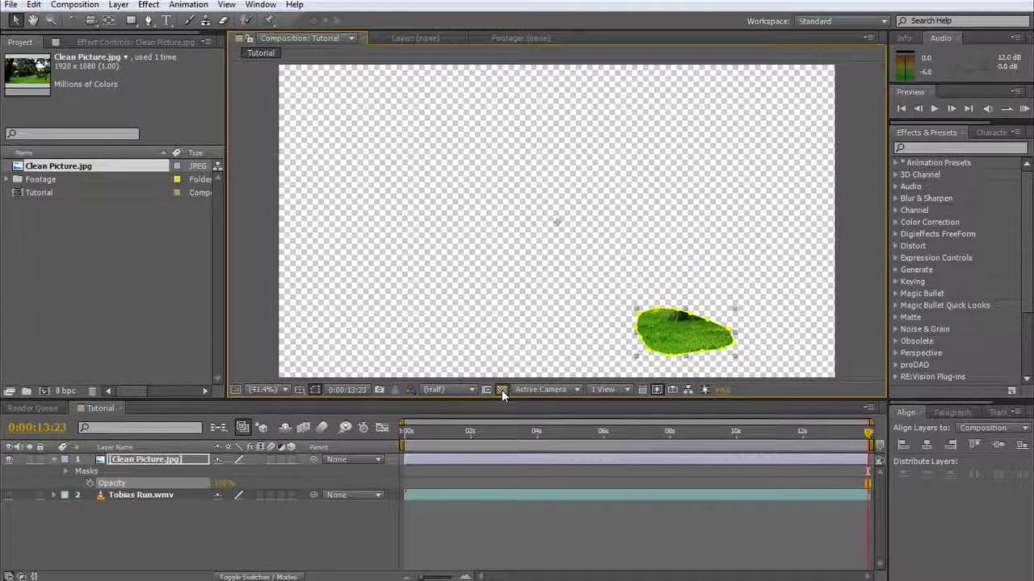
# Step: Expand the Clean Picture.jpg layer's mask properties and select Mask 1
pyautogui.click(172, 462)
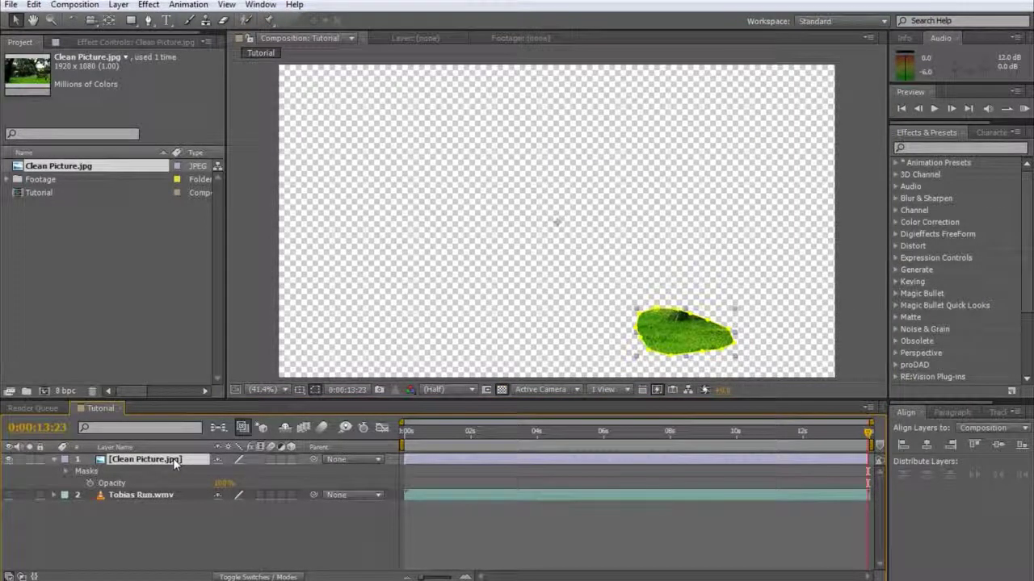
pyautogui.press('m')
pyautogui.press('m')
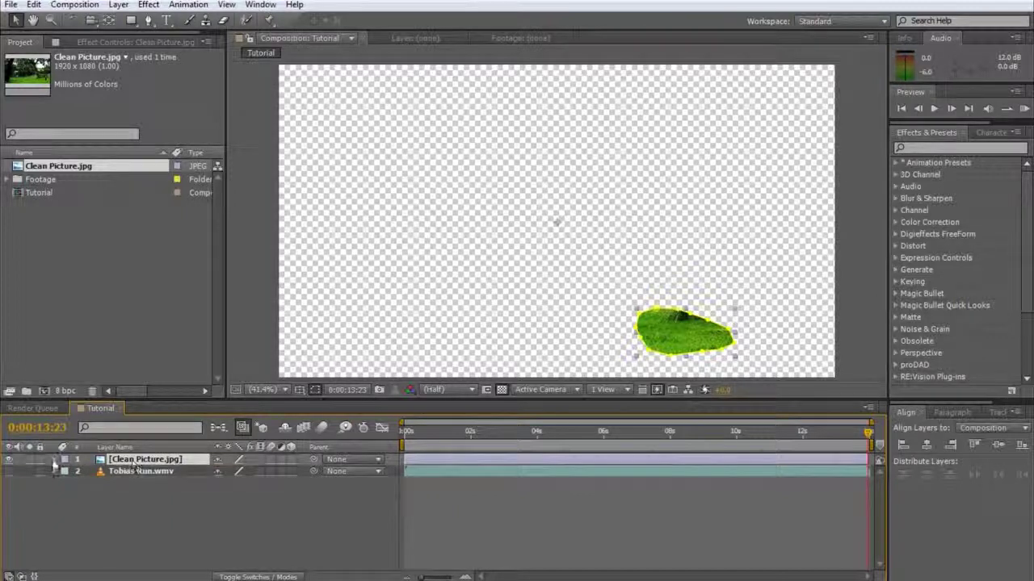
pyautogui.click(53, 460)
pyautogui.click(66, 471)
pyautogui.click(77, 483)
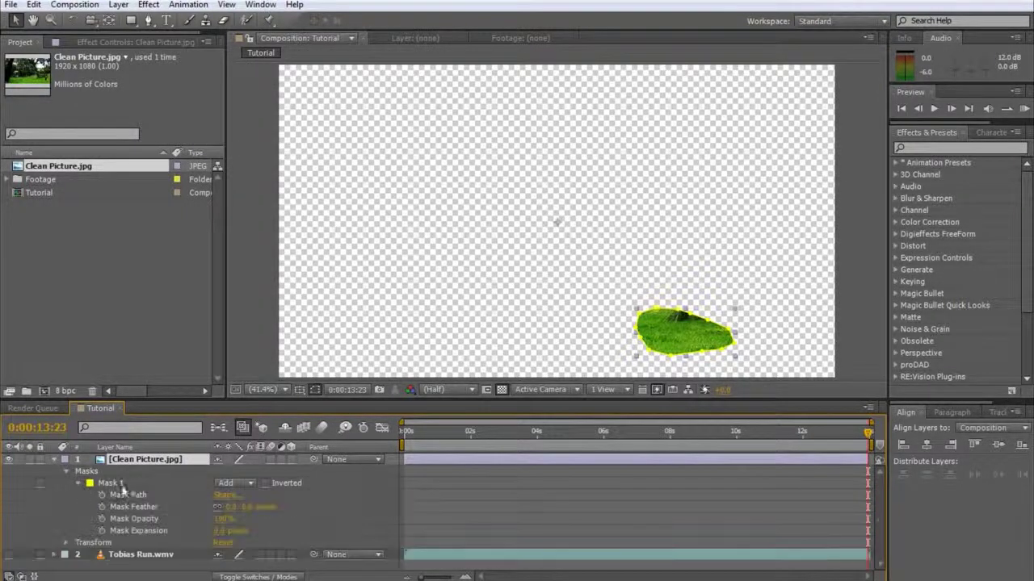
pyautogui.click(130, 485)
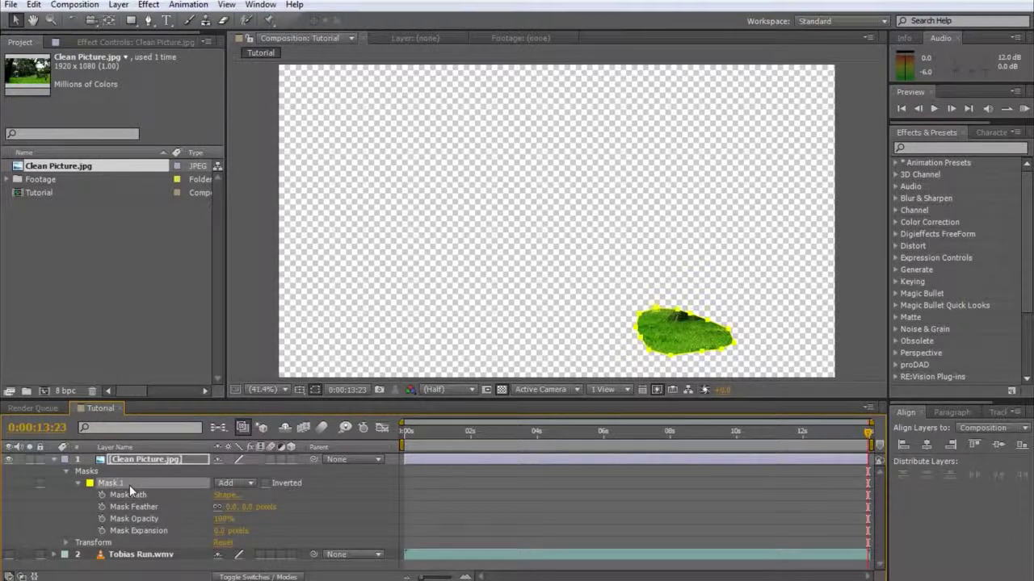
# Step: Try the None and Subtract modes on Mask 1, and return it to Add
pyautogui.click(250, 485)
pyautogui.click(247, 498)
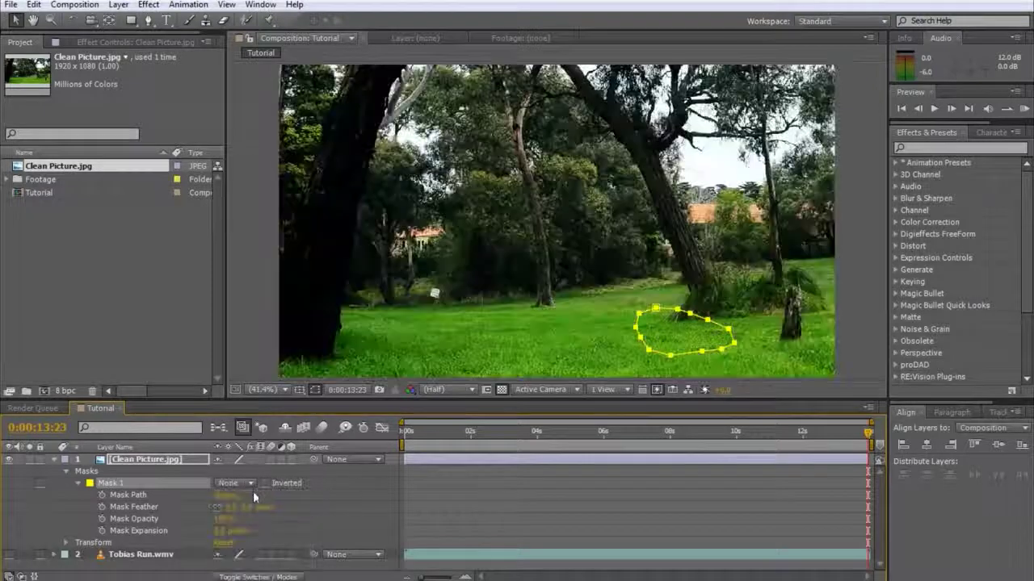
pyautogui.click(251, 484)
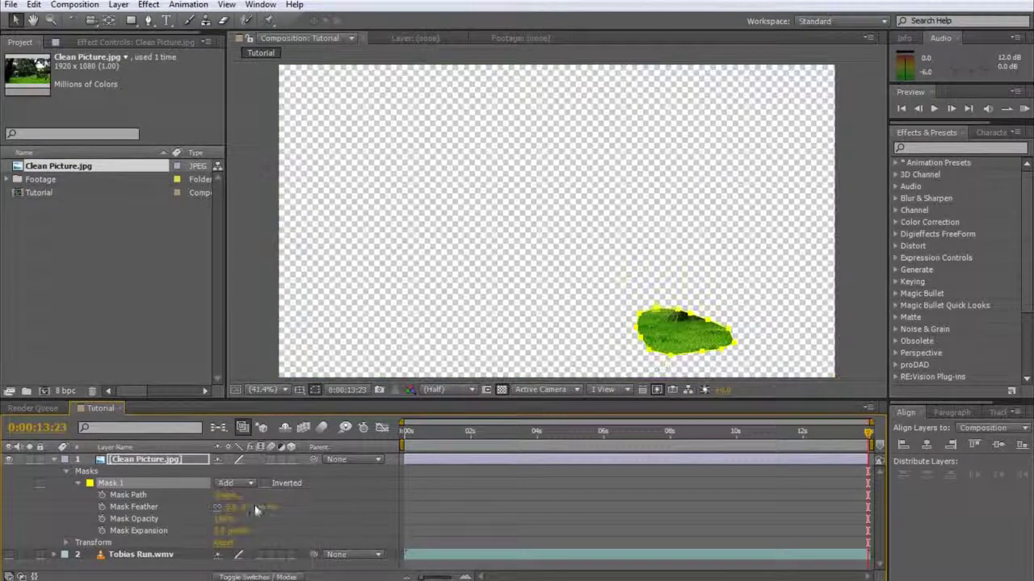
pyautogui.click(235, 482)
pyautogui.click(267, 529)
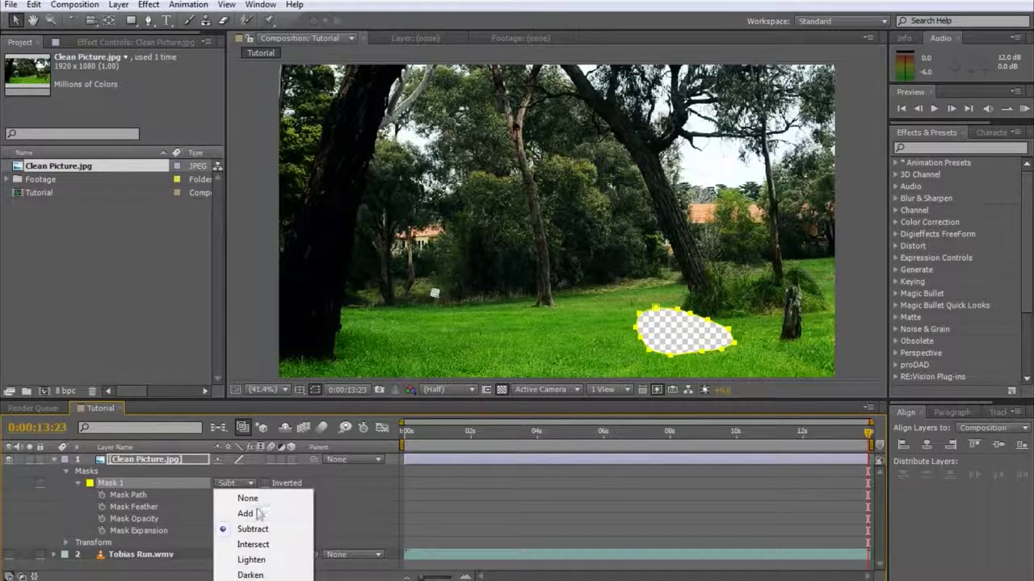
pyautogui.click(251, 512)
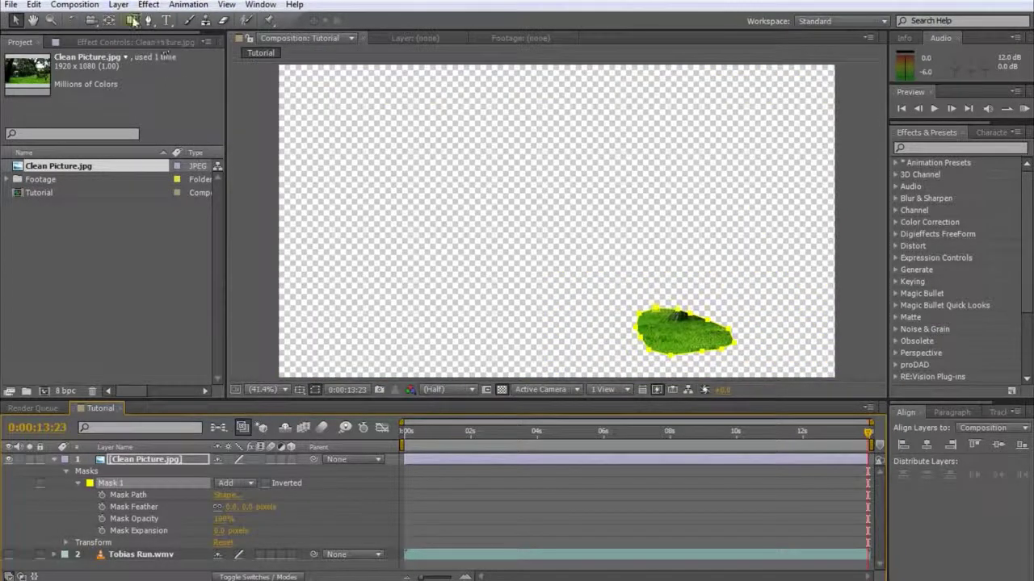
# Step: Try a second, rectangular mask overlapping the first one in Intersect mode, and undo it
pyautogui.click(132, 20)
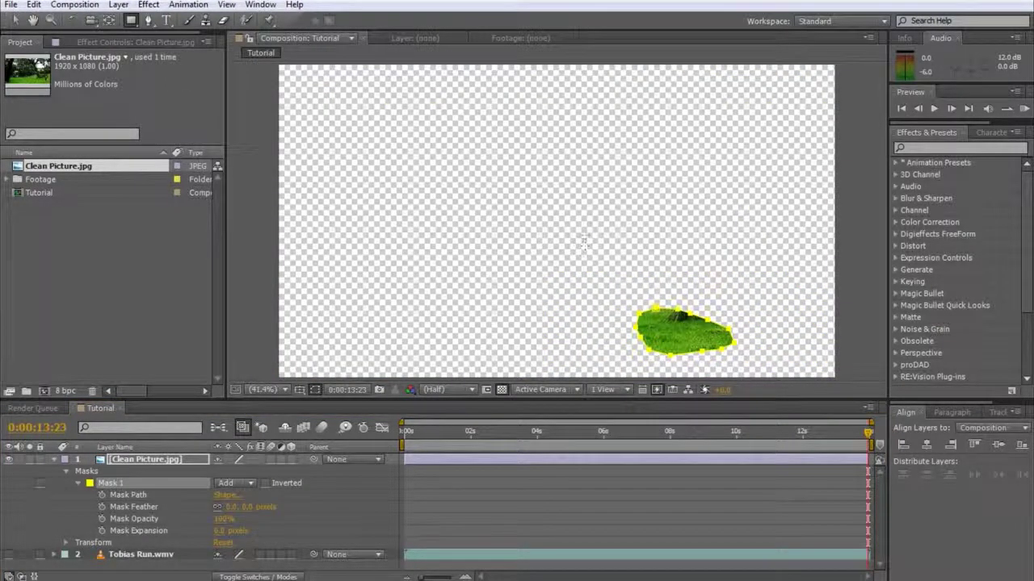
pyautogui.moveTo(585, 235); pyautogui.dragTo(671, 367)
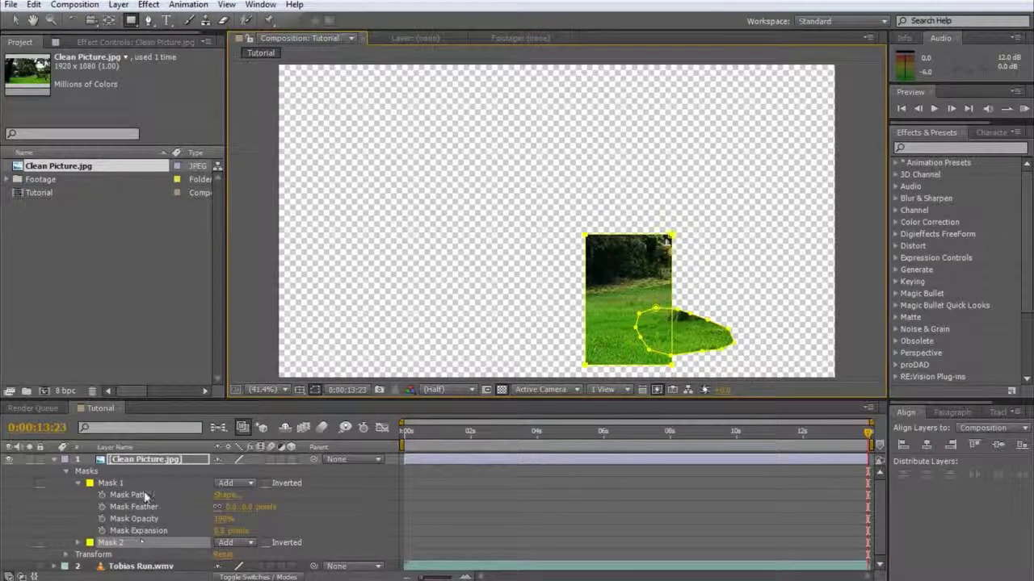
pyautogui.click(249, 543)
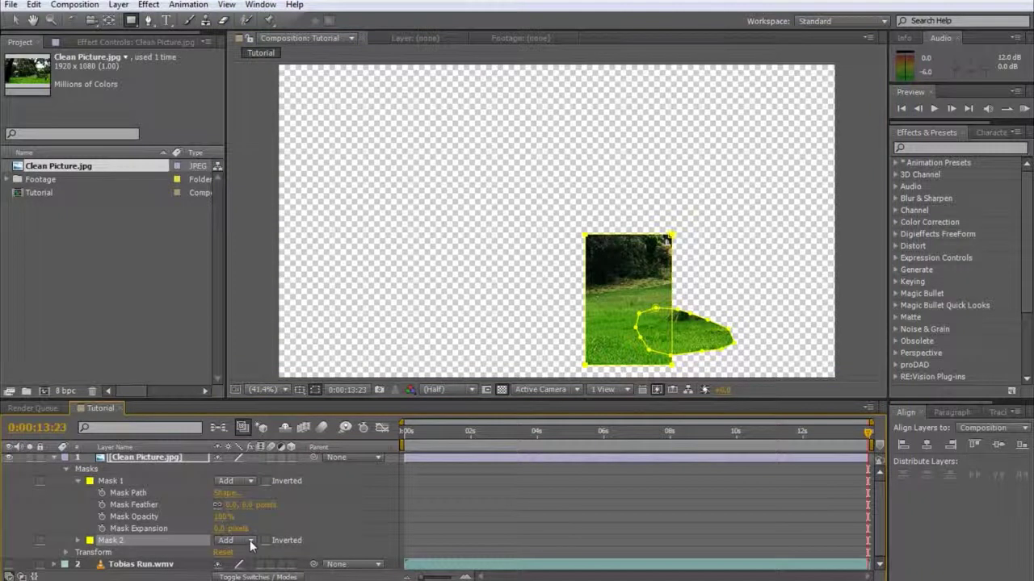
pyautogui.click(251, 541)
pyautogui.click(255, 562)
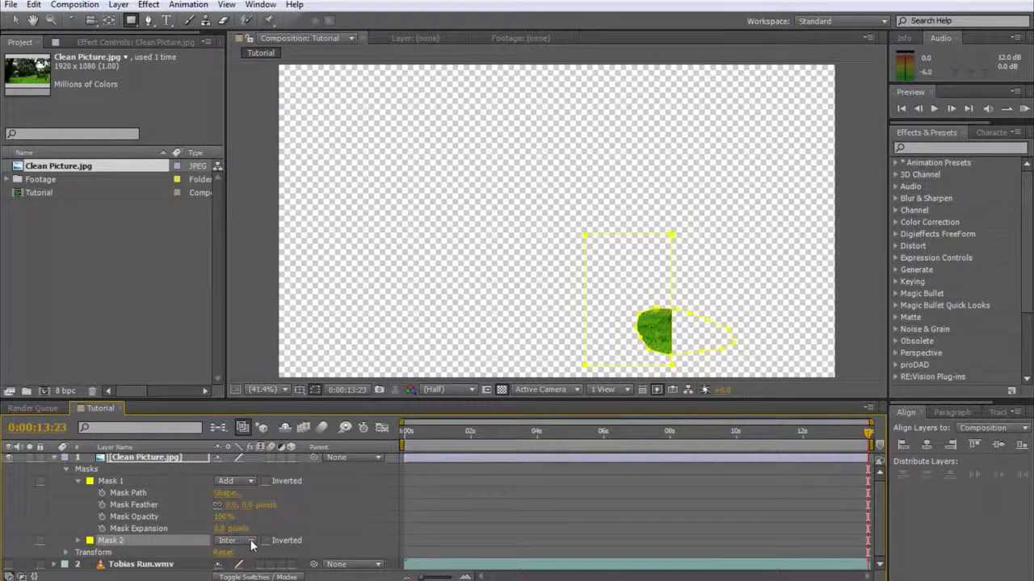
pyautogui.hotkey('ctrl', 'z')
pyautogui.hotkey('ctrl', 'z')
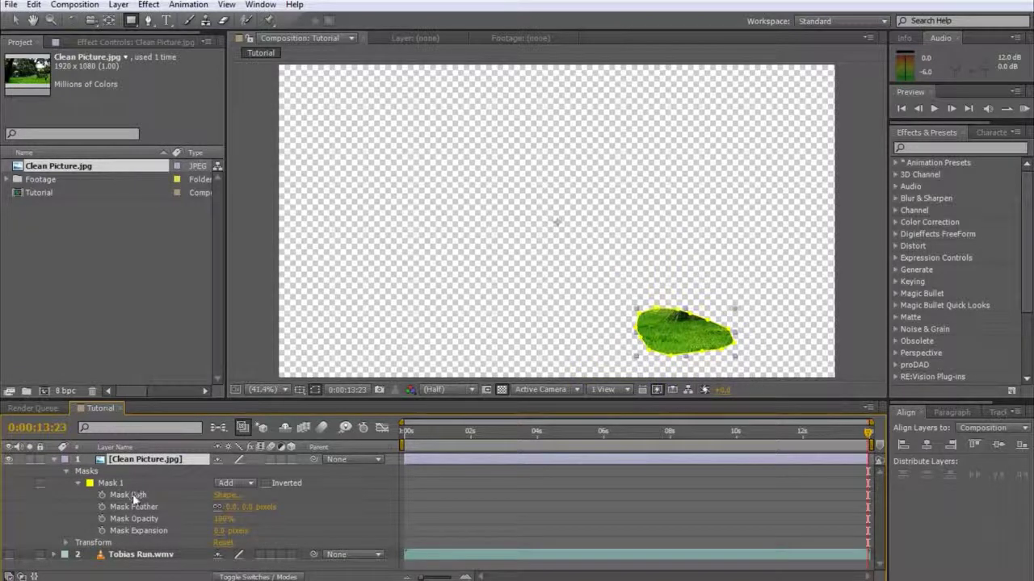
# Step: Try animating Mask 1's path with keyframes at 8 and 6 seconds, moving and reshaping the mask at 6 seconds, and remove the keyframes
pyautogui.click(134, 495)
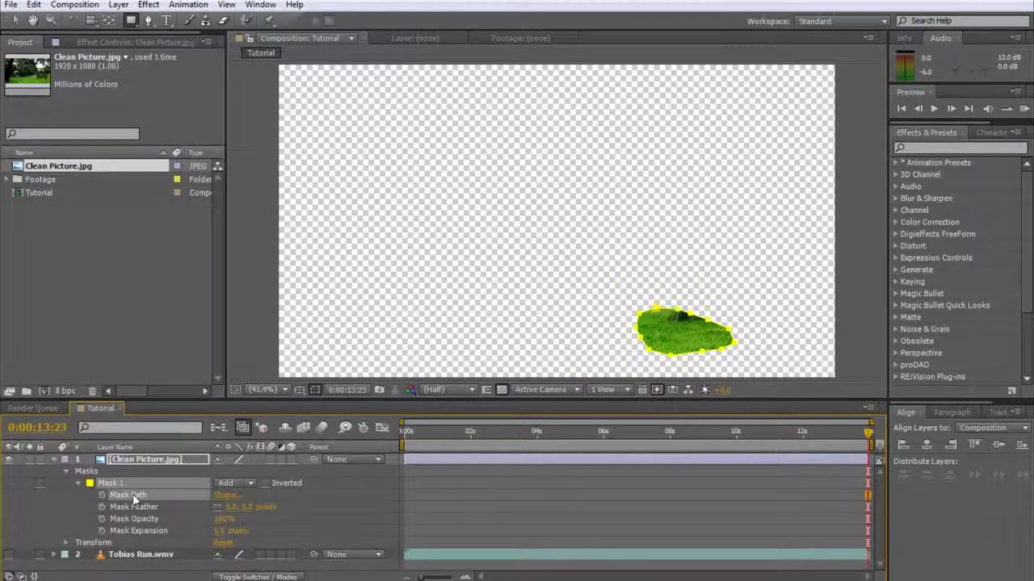
pyautogui.press('v')
pyautogui.click(670, 433)
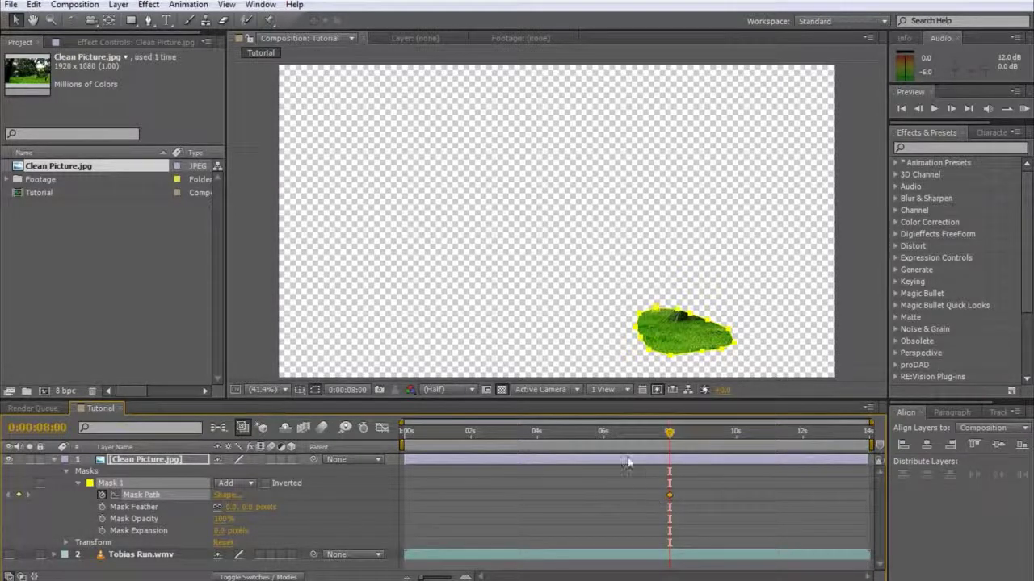
pyautogui.click(605, 434)
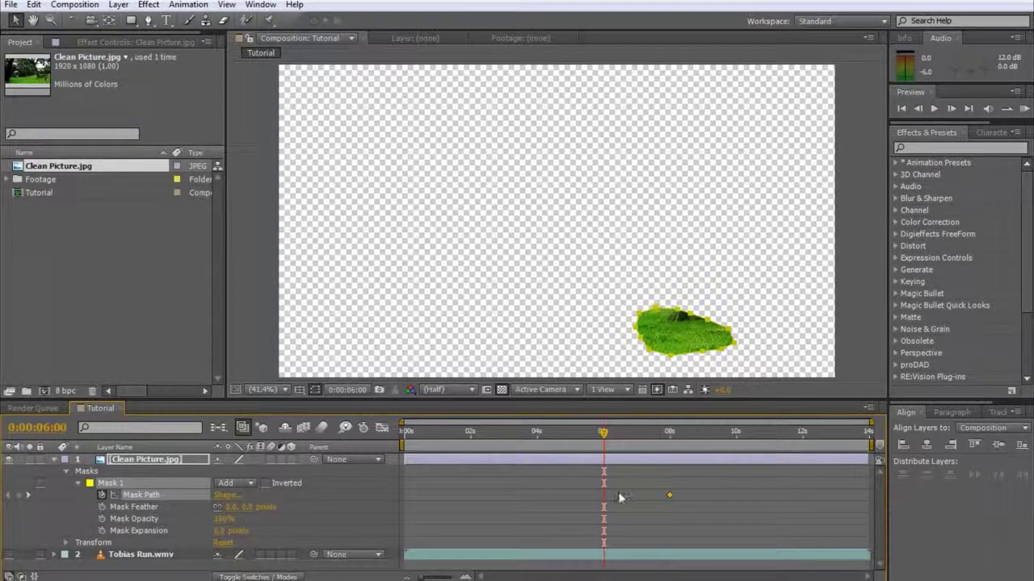
pyautogui.moveTo(640, 339); pyautogui.dragTo(533, 353)
pyautogui.click(563, 342)
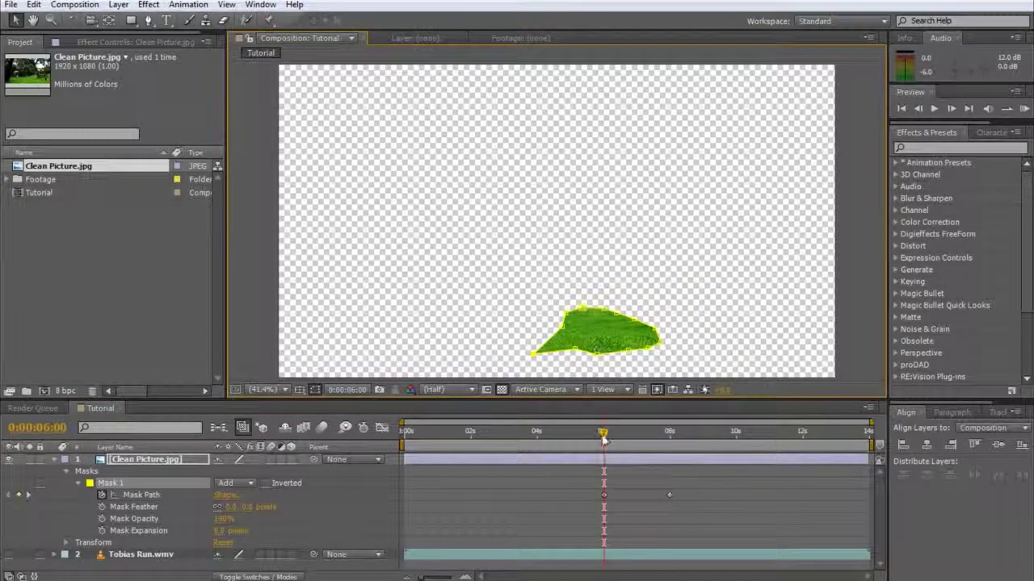
pyautogui.moveTo(604, 436); pyautogui.dragTo(671, 456)
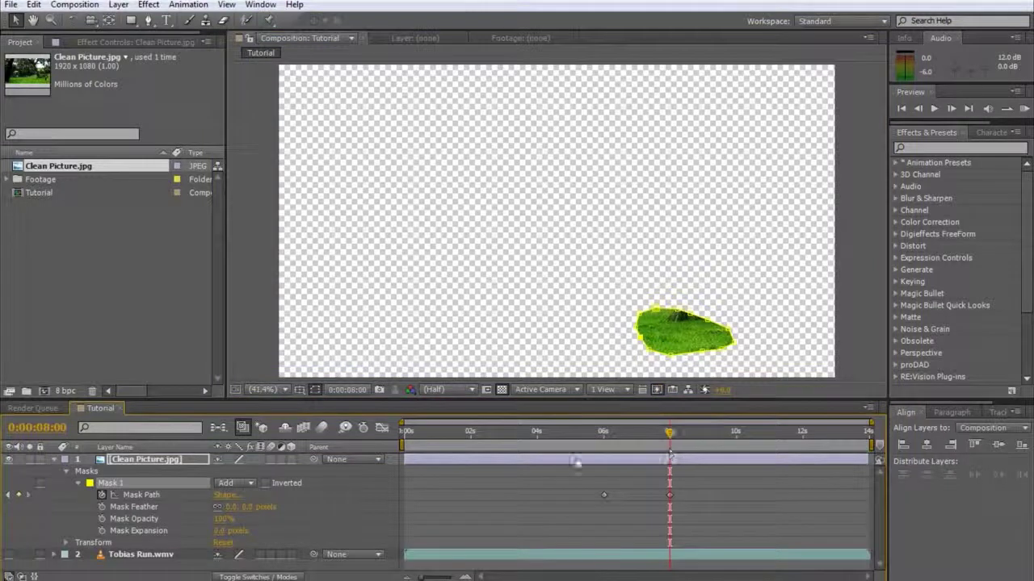
pyautogui.click(103, 495)
# Step: Soften Mask 1's edge with a slight feather, and try out its opacity and expansion settings
pyautogui.scroll(5, 619, 242)
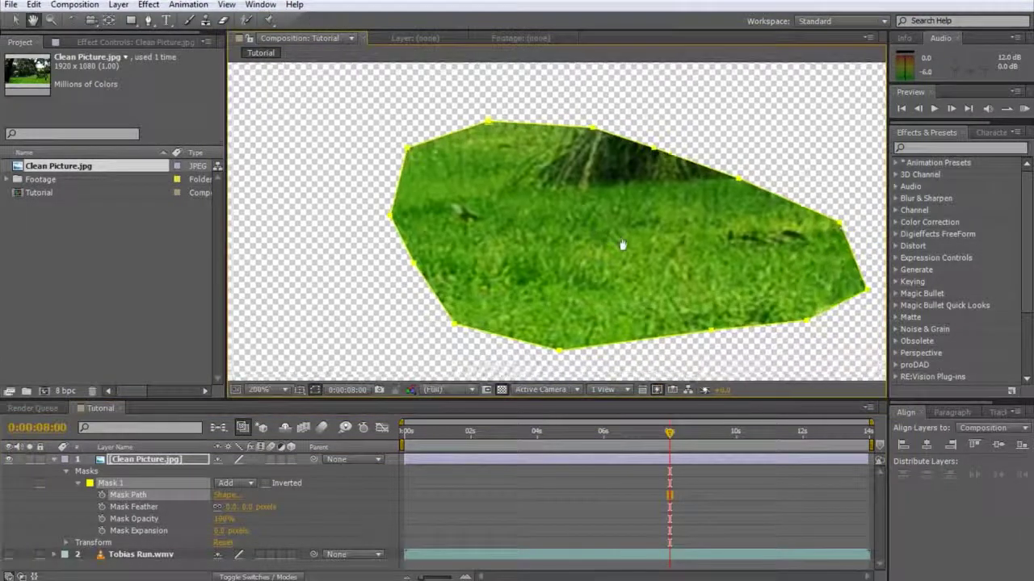
pyautogui.moveTo(236, 507)
pyautogui.mouseDown()
pyautogui.moveTo(291, 507)
pyautogui.moveTo(242, 515)
pyautogui.mouseUp()
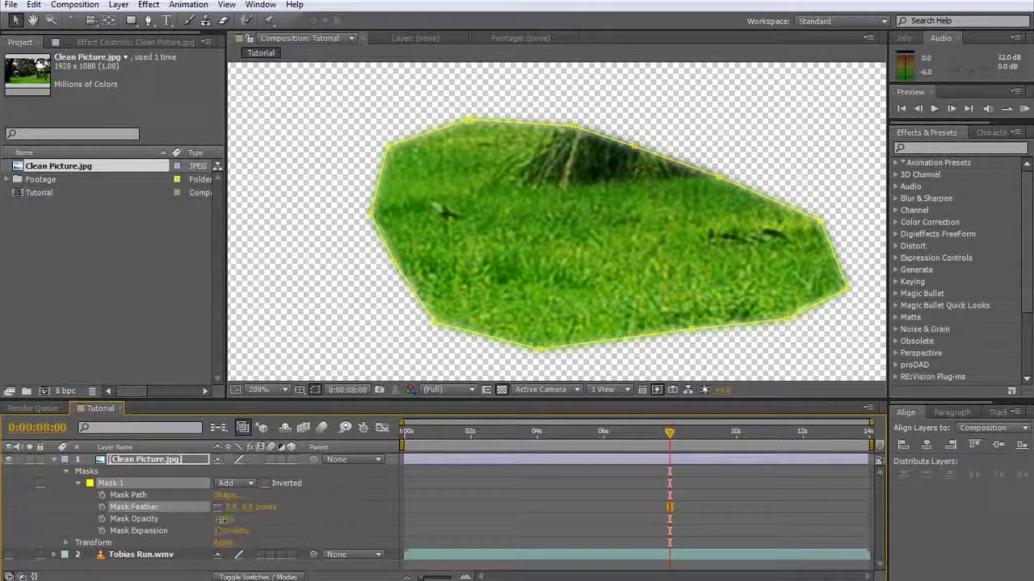
pyautogui.moveTo(221, 519)
pyautogui.mouseDown()
pyautogui.moveTo(121, 519)
pyautogui.moveTo(278, 531)
pyautogui.moveTo(174, 530)
pyautogui.moveTo(230, 534)
pyautogui.mouseUp()
# Step: Turn the Tobias Run.wmv layer's visibility back on and preview the composition from the beginning
pyautogui.click(283, 390)
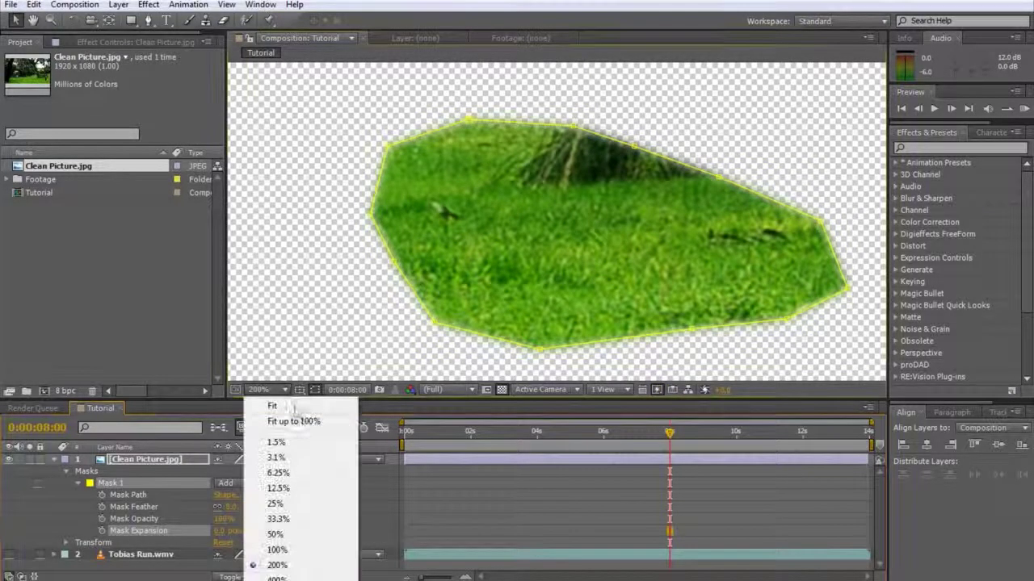
pyautogui.click(298, 421)
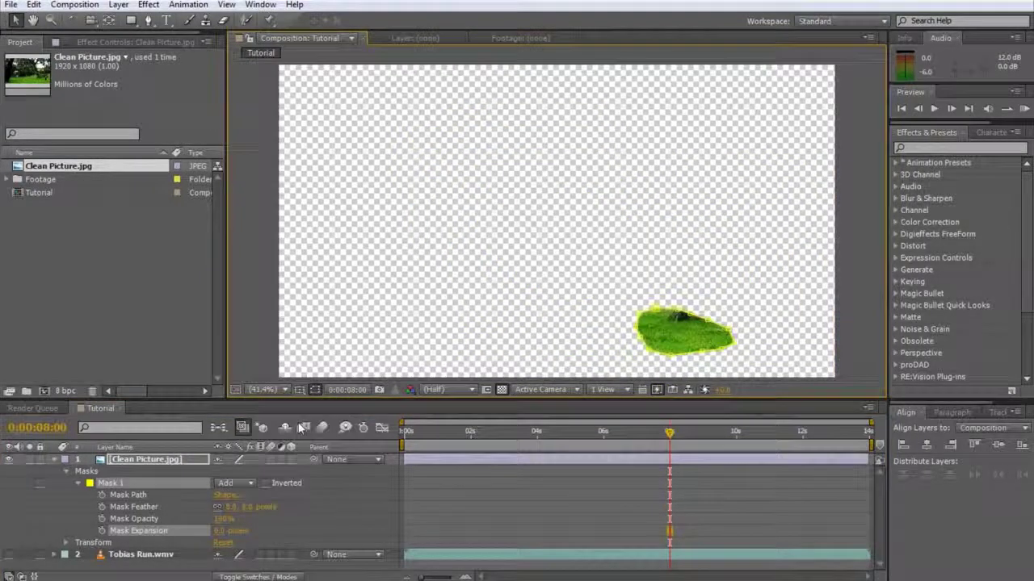
pyautogui.click(10, 554)
pyautogui.click(403, 433)
pyautogui.click(359, 517)
pyautogui.press('space')
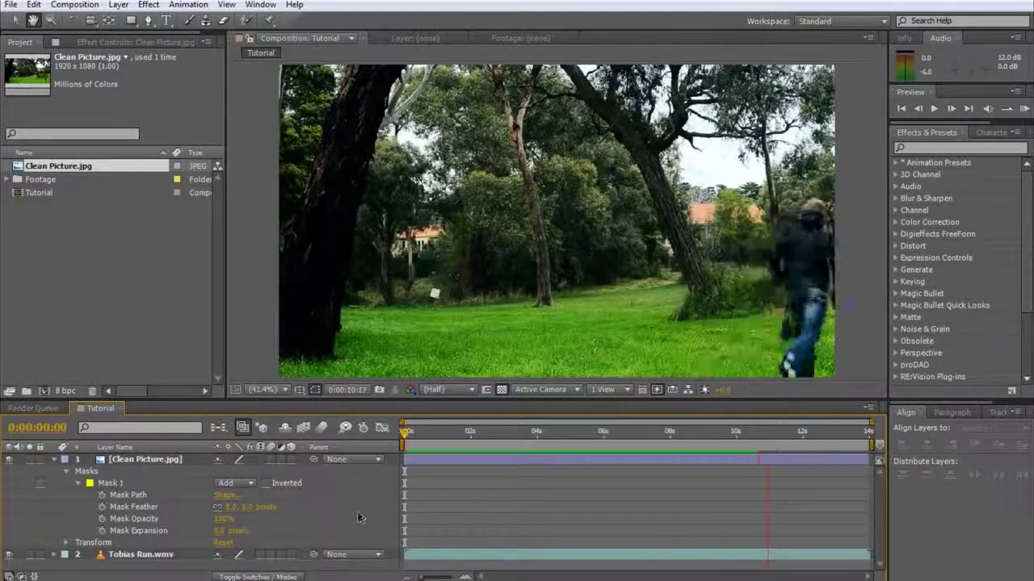
# Step: Find the frame at 0:00:09:19, just before the man crosses Mask 1, and start keyframing its mask path there
pyautogui.moveTo(804, 436); pyautogui.dragTo(742, 450)
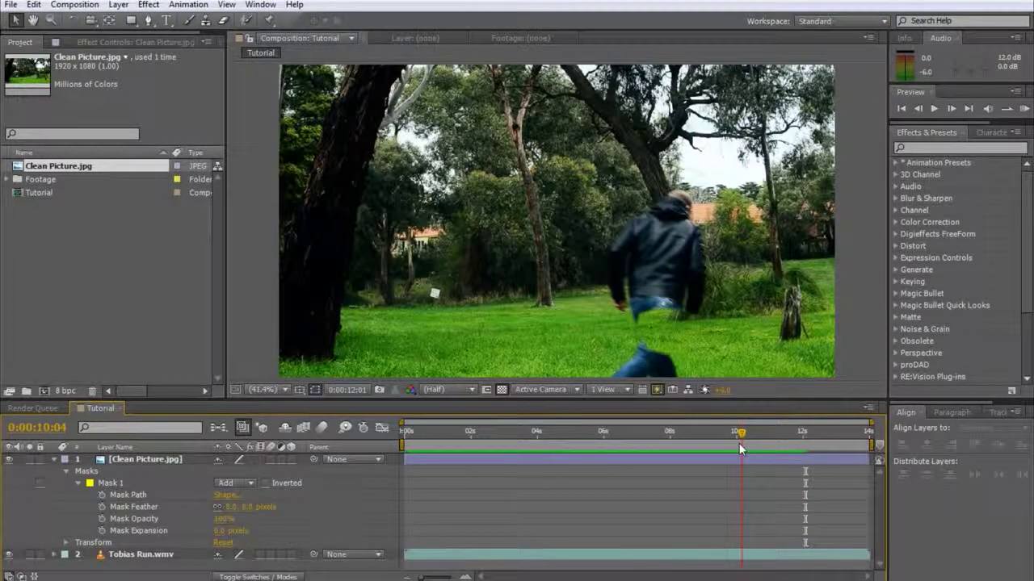
pyautogui.moveTo(741, 450); pyautogui.dragTo(724, 445)
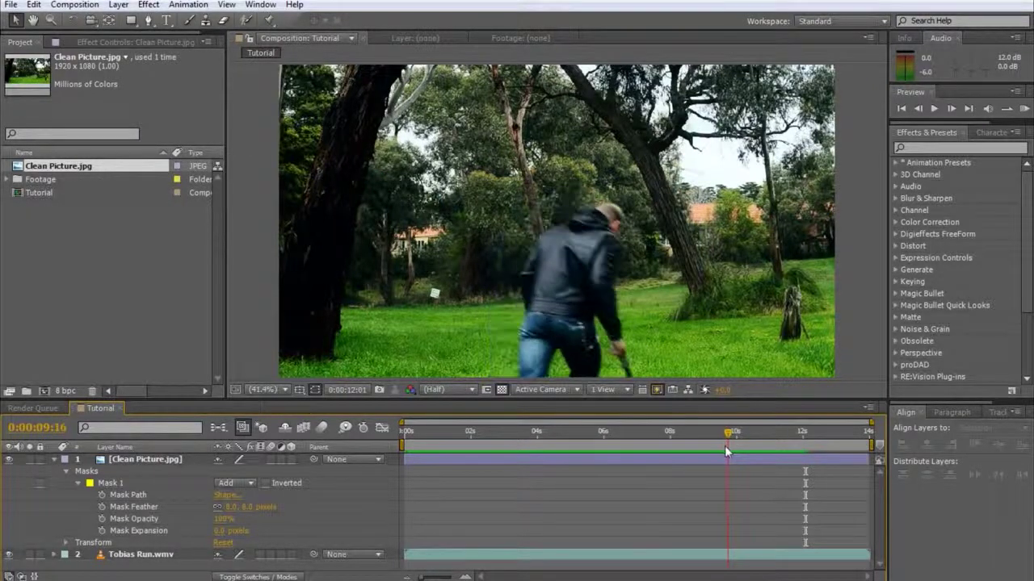
pyautogui.click(141, 479)
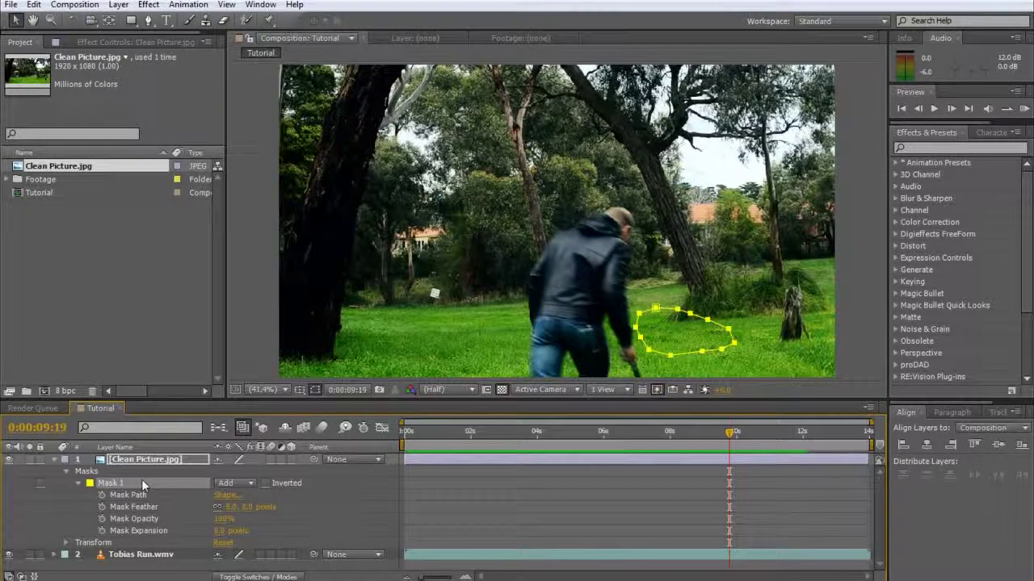
pyautogui.press('/')
pyautogui.moveTo(723, 339); pyautogui.dragTo(573, 180)
pyautogui.moveTo(572, 242); pyautogui.dragTo(580, 296)
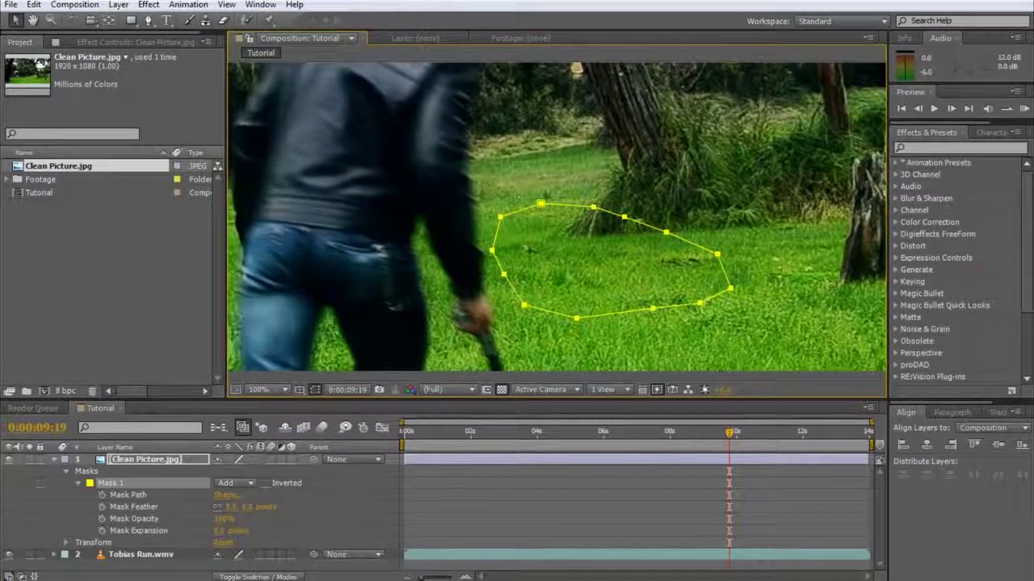
pyautogui.click(102, 495)
# Step: At 0:00:09:20, undo a trial move of the whole mask and reshape only Mask 1's edge points beside the man's arm
pyautogui.hotkey('shift', 'pagedown')
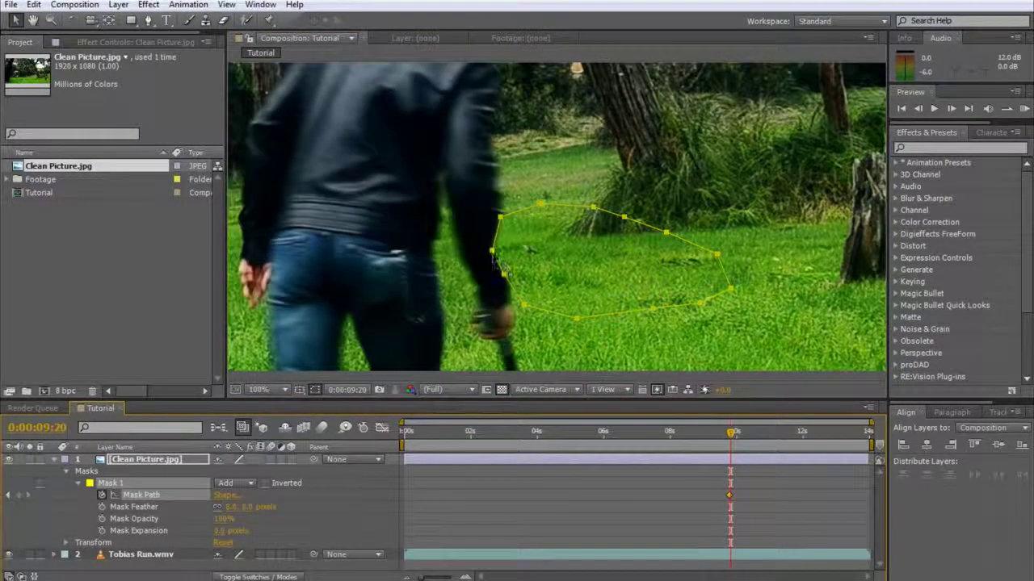
pyautogui.moveTo(515, 220)
pyautogui.mouseDown()
pyautogui.moveTo(565, 217)
pyautogui.moveTo(537, 212)
pyautogui.moveTo(526, 224)
pyautogui.mouseUp()
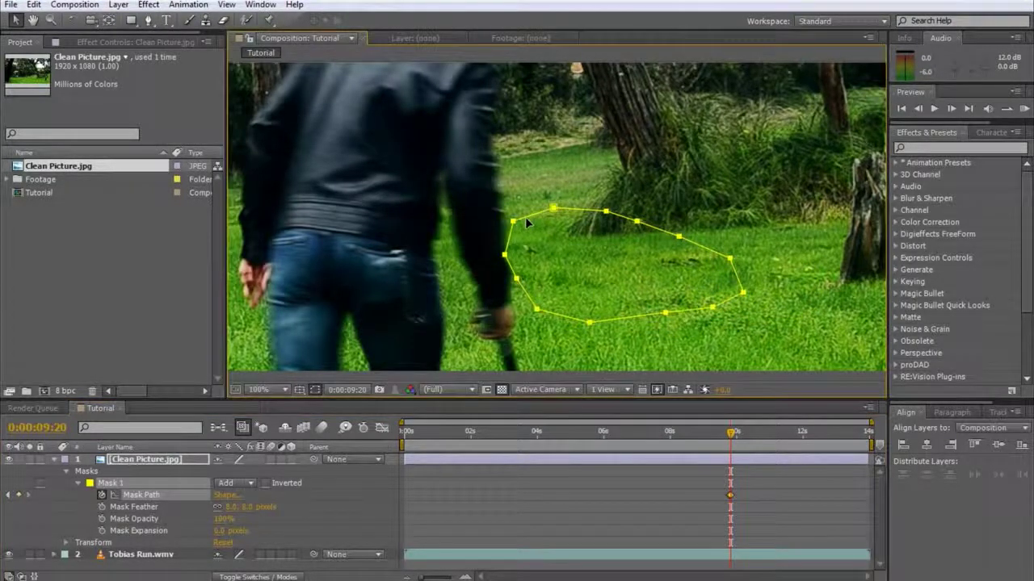
pyautogui.hotkey('ctrl', 'z')
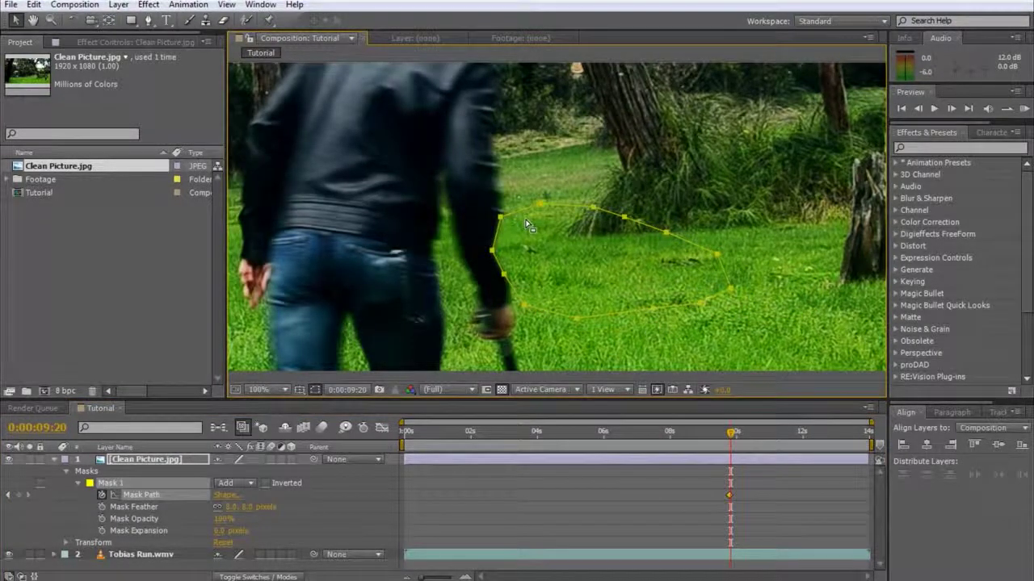
pyautogui.click(473, 235)
pyautogui.moveTo(493, 253); pyautogui.dragTo(517, 250)
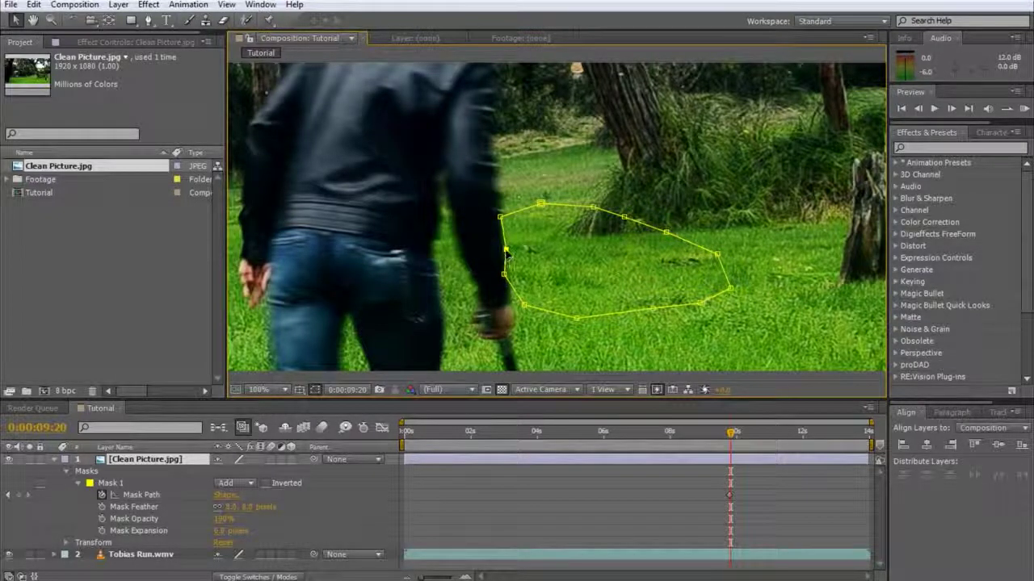
pyautogui.moveTo(501, 216)
pyautogui.mouseDown()
pyautogui.moveTo(507, 231)
pyautogui.moveTo(507, 222)
pyautogui.mouseUp()
pyautogui.moveTo(524, 305); pyautogui.dragTo(516, 269)
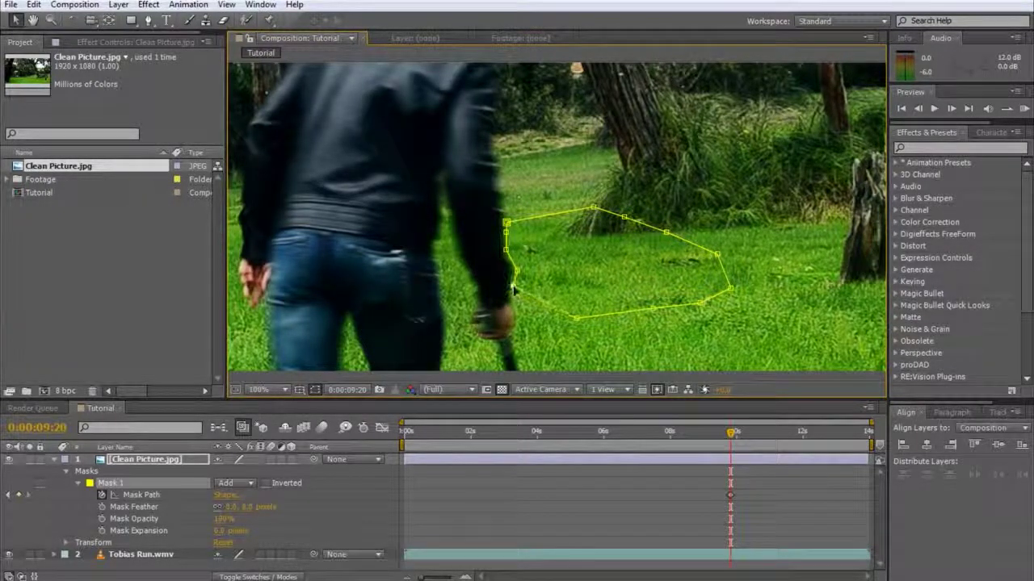
# Step: Reshape Mask 1's edge at 0:00:09:21 and 0:00:09:22 so it stays clear of the man's advancing arm and hand
pyautogui.press('pagedown')
pyautogui.moveTo(506, 223); pyautogui.dragTo(533, 223)
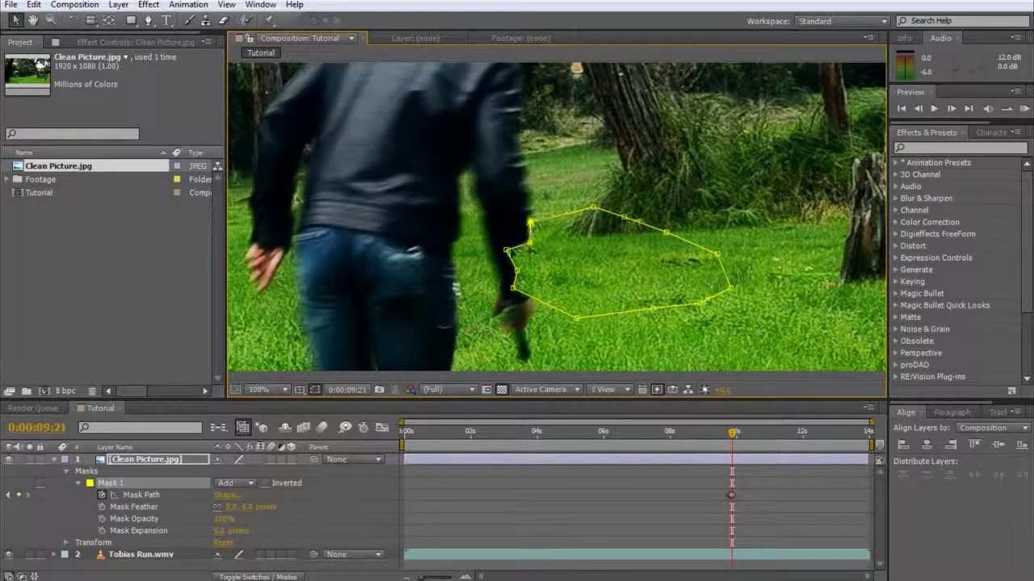
pyautogui.moveTo(517, 269); pyautogui.dragTo(537, 280)
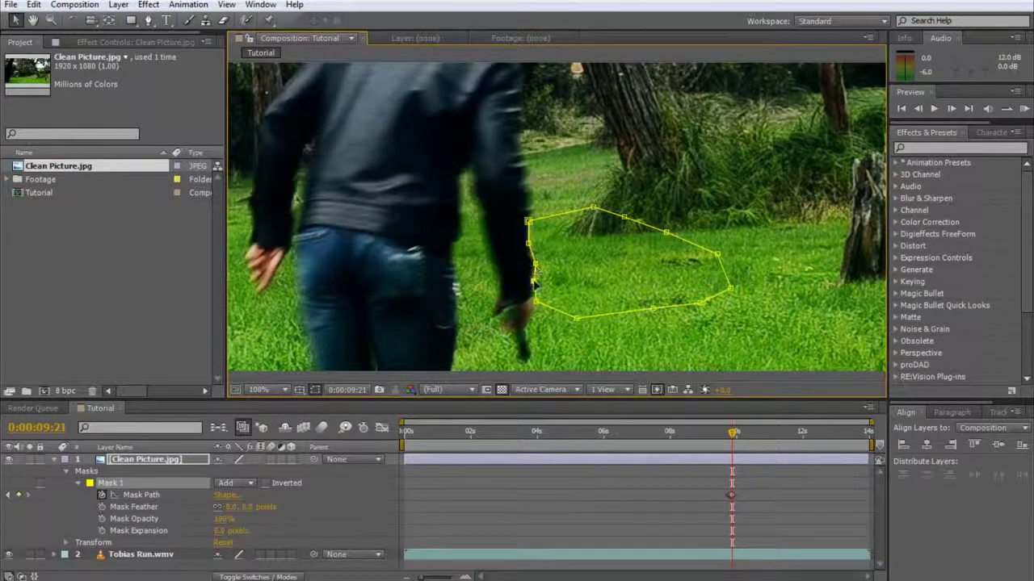
pyautogui.press('pagedown')
pyautogui.moveTo(528, 221); pyautogui.dragTo(554, 223)
pyautogui.moveTo(528, 244); pyautogui.dragTo(552, 239)
pyautogui.moveTo(532, 280); pyautogui.dragTo(553, 251)
# Step: Keyframe Mask 1's path frame by frame from 0:00:09:23 to 0:00:10:12, keeping it off the man as he crosses
pyautogui.press('pagedown')
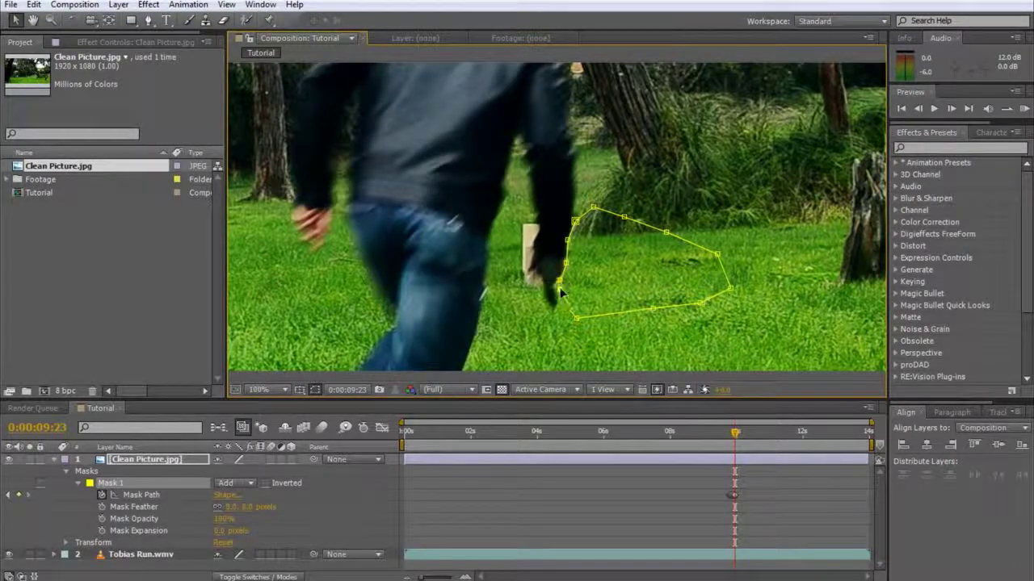
pyautogui.press('pagedown')
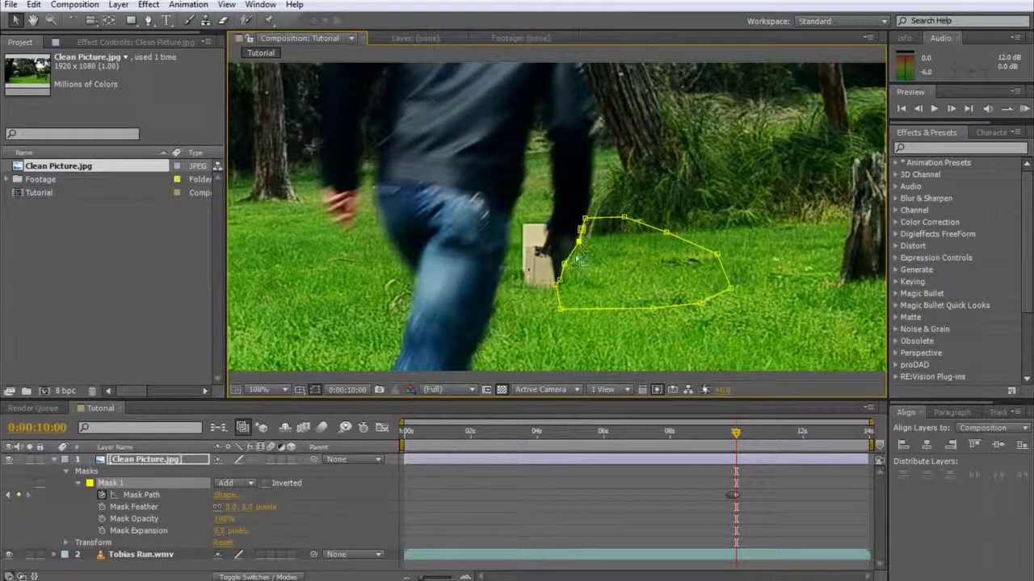
pyautogui.press('pagedown')
pyautogui.press('pagedown')
pyautogui.press('pagedown')
pyautogui.press('pagedown')
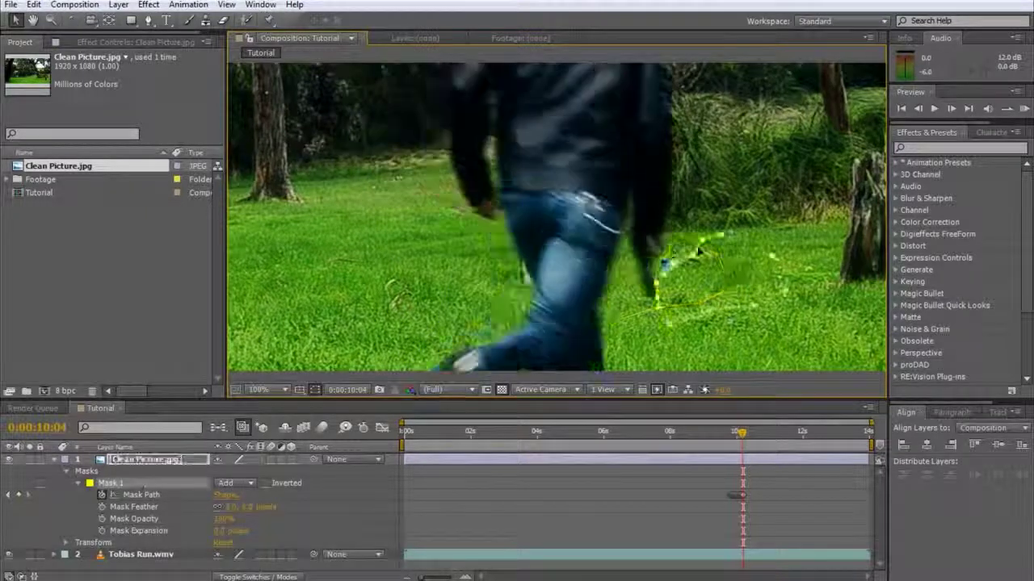
pyautogui.press('pagedown')
pyautogui.press('pagedown')
pyautogui.press('pagedown')
pyautogui.press('pagedown')
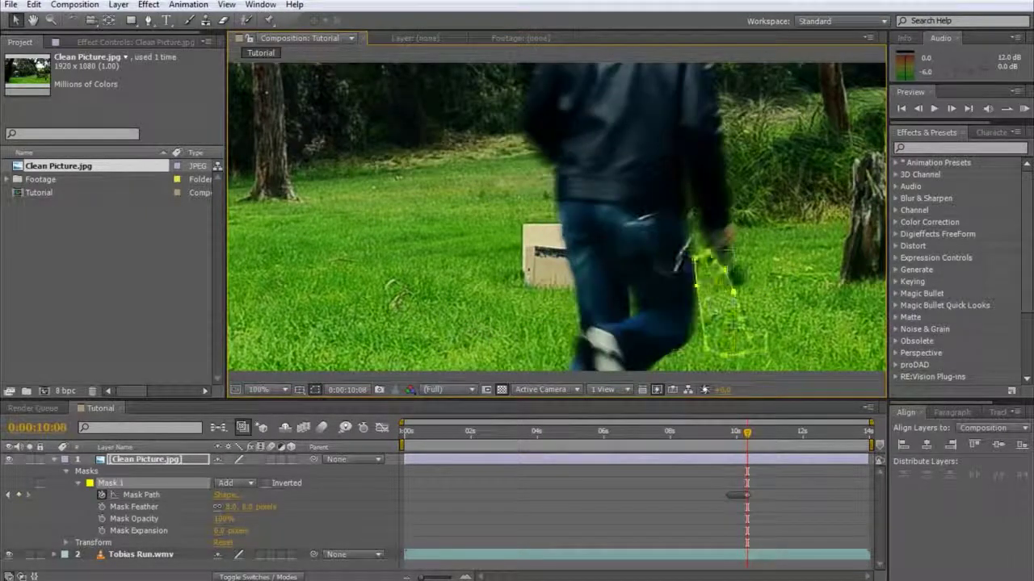
pyautogui.press('pagedown')
pyautogui.press('pagedown')
pyautogui.press('pagedown')
pyautogui.press('pagedown')
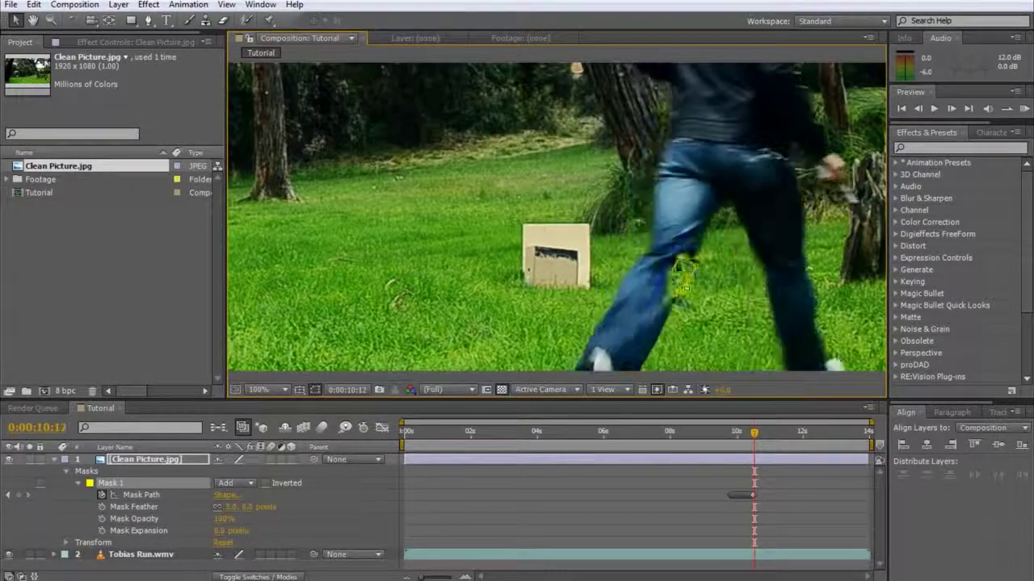
# Step: At 0:00:10:14, move the whole of Mask 1 below the visible frame
pyautogui.press('pagedown')
pyautogui.press('pagedown')
pyautogui.moveTo(684, 288); pyautogui.dragTo(600, 178)
pyautogui.moveTo(600, 178); pyautogui.dragTo(648, 336)
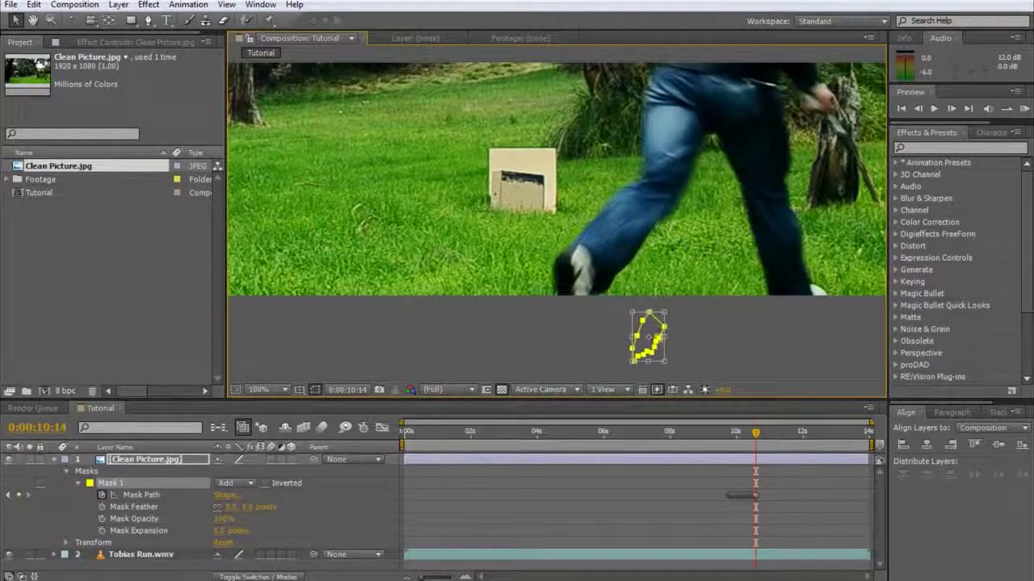
pyautogui.moveTo(697, 251); pyautogui.dragTo(664, 292)
# Step: At 0:00:09:23, draw a second closed Pen mask on Clean Picture.jpg over the box area showing between the man's body and arm
pyautogui.moveTo(756, 435); pyautogui.dragTo(735, 444)
pyautogui.click(521, 224)
pyautogui.moveTo(521, 224); pyautogui.dragTo(659, 245)
pyautogui.press('g')
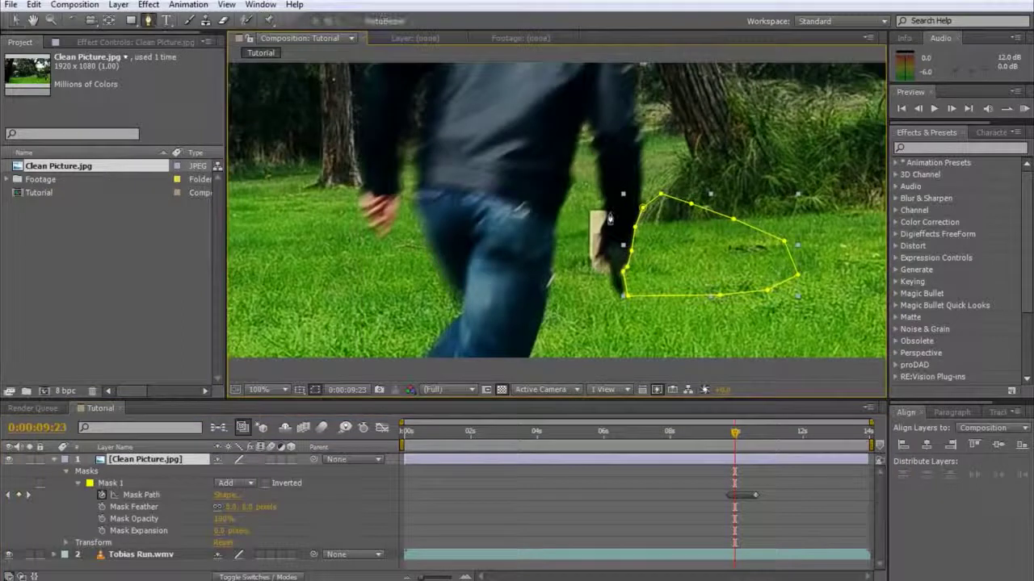
pyautogui.scroll(1, 610, 216)
pyautogui.click(594, 153)
pyautogui.click(619, 170)
pyautogui.click(623, 181)
pyautogui.click(620, 194)
pyautogui.click(611, 209)
pyautogui.click(609, 241)
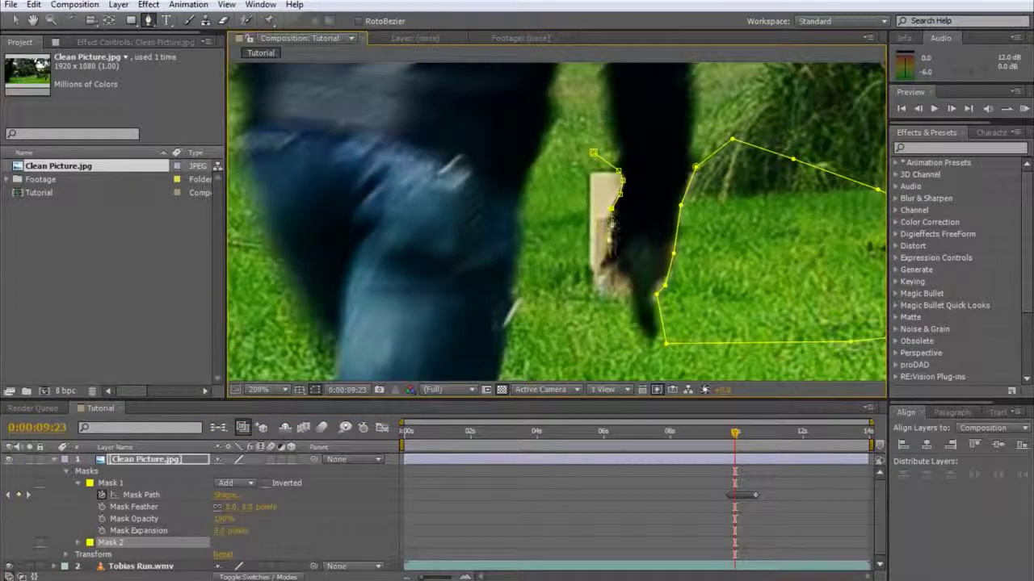
pyautogui.click(632, 288)
pyautogui.click(634, 308)
pyautogui.click(633, 336)
pyautogui.click(568, 336)
pyautogui.click(539, 252)
pyautogui.click(558, 187)
pyautogui.click(594, 153)
# Step: Set Mask 2's feather to 4 pixels and enable mask path keyframing at 0:00:09:23
pyautogui.click(78, 543)
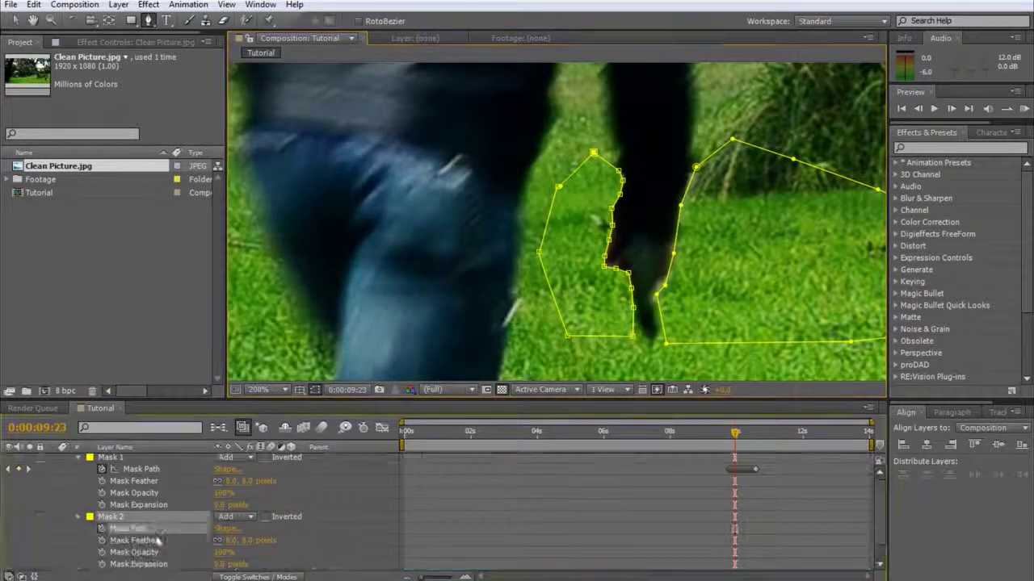
pyautogui.click(308, 541)
pyautogui.click(127, 528)
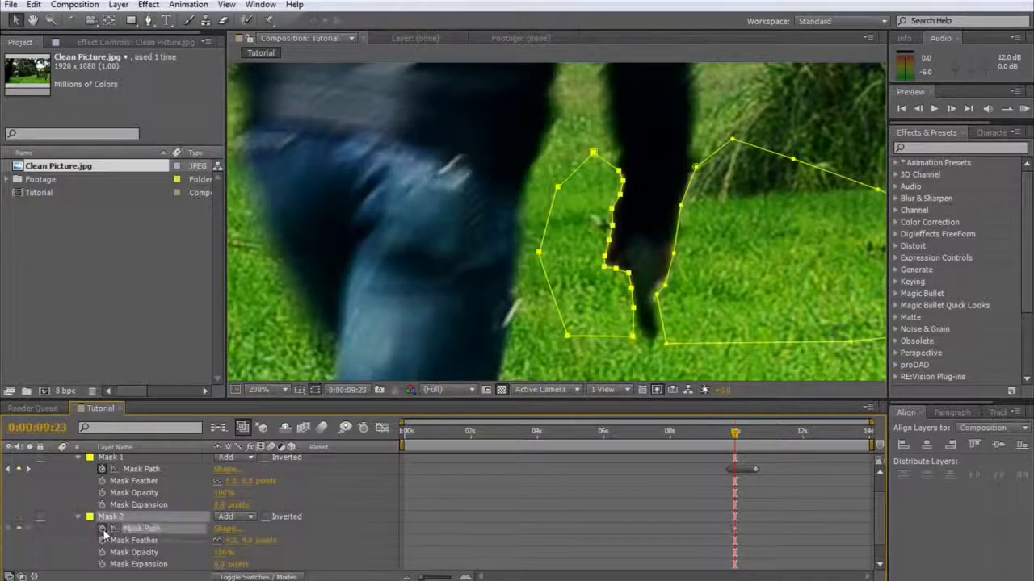
# Step: At 0:00:09:22, move the whole of Mask 2 down below the visible frame
pyautogui.scroll(-1, 676, 489)
pyautogui.press('pageup')
pyautogui.scroll(-1, 687, 260)
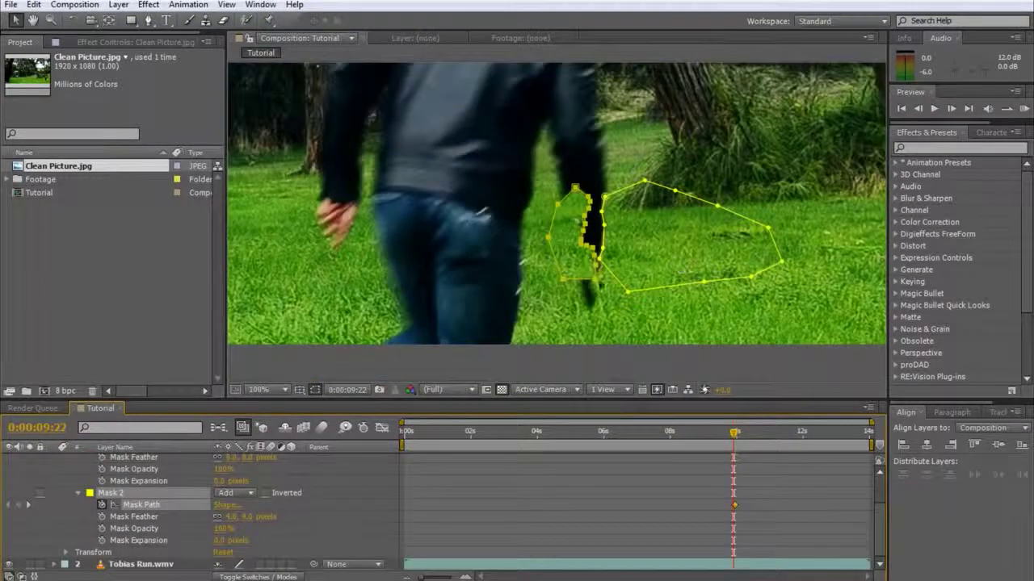
pyautogui.doubleClick(590, 278)
pyautogui.moveTo(585, 277); pyautogui.dragTo(585, 454)
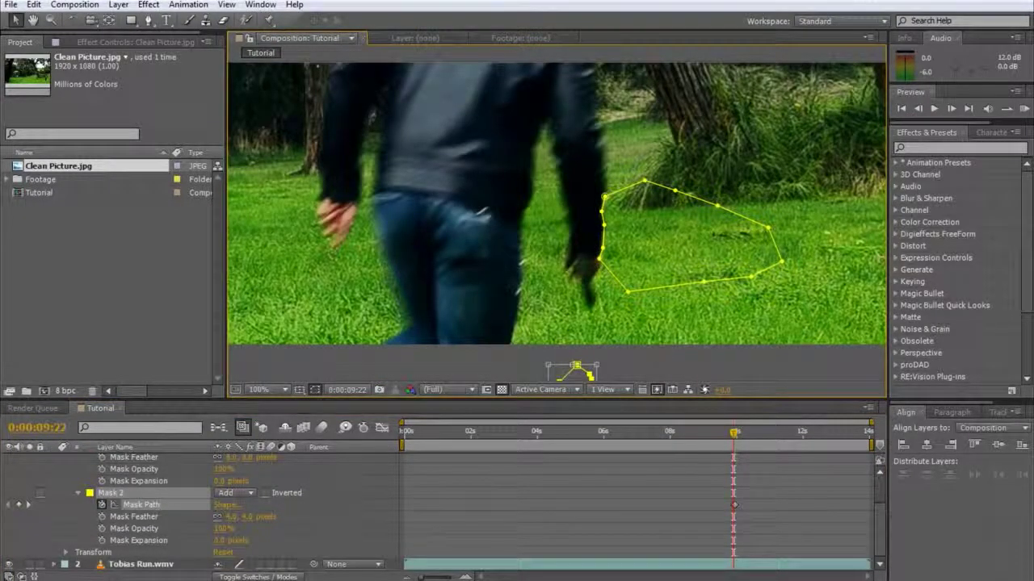
# Step: Reshape Mask 2 frame by frame from 0:00:10:00 to 0:00:10:07 to cover the box area emerging behind the man
pyautogui.press('pagedown')
pyautogui.press('.')
pyautogui.press('pagedown')
pyautogui.press('pagedown')
pyautogui.press('pagedown')
pyautogui.press('pagedown')
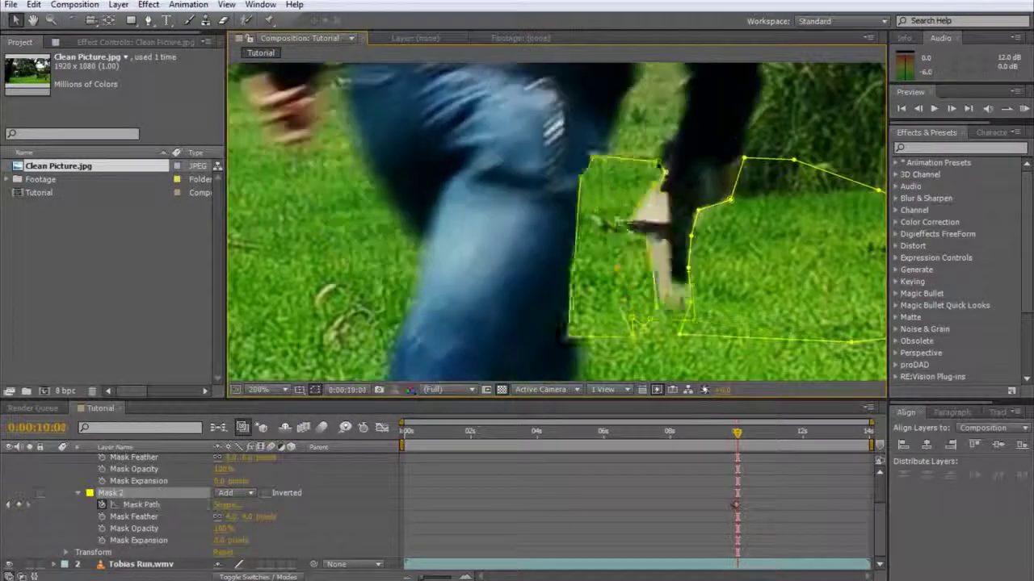
pyautogui.press('pagedown')
pyautogui.press('pagedown')
pyautogui.press('pagedown')
pyautogui.press('pagedown')
pyautogui.press('pagedown')
pyautogui.press('pagedown')
pyautogui.press('pagedown')
pyautogui.press('pagedown')
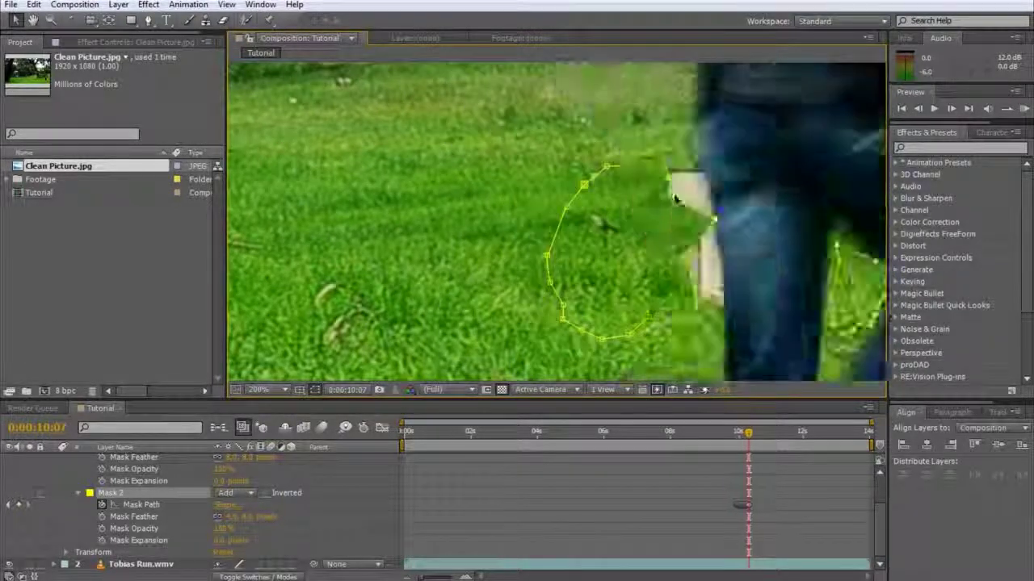
# Step: Refine Mask 2's path through 0:00:10:18, expanding it around the whole patch of grass that hides the box
pyautogui.moveTo(676, 201); pyautogui.dragTo(471, 190)
pyautogui.press('pagedown')
pyautogui.press('pagedown')
pyautogui.press('pagedown')
pyautogui.press('pagedown')
pyautogui.press('pageup')
pyautogui.press('pageup')
pyautogui.press('pageup')
pyautogui.press('pageup')
pyautogui.press('pageup')
pyautogui.press('pageup')
pyautogui.click(707, 281)
pyautogui.press('pagedown')
pyautogui.press('pagedown')
pyautogui.press('pagedown')
pyautogui.press('pagedown')
pyautogui.press('pagedown')
pyautogui.press('pagedown')
pyautogui.press('pagedown')
pyautogui.press('pagedown')
pyautogui.press('pagedown')
pyautogui.press('pagedown')
pyautogui.press('pagedown')
pyautogui.press('pagedown')
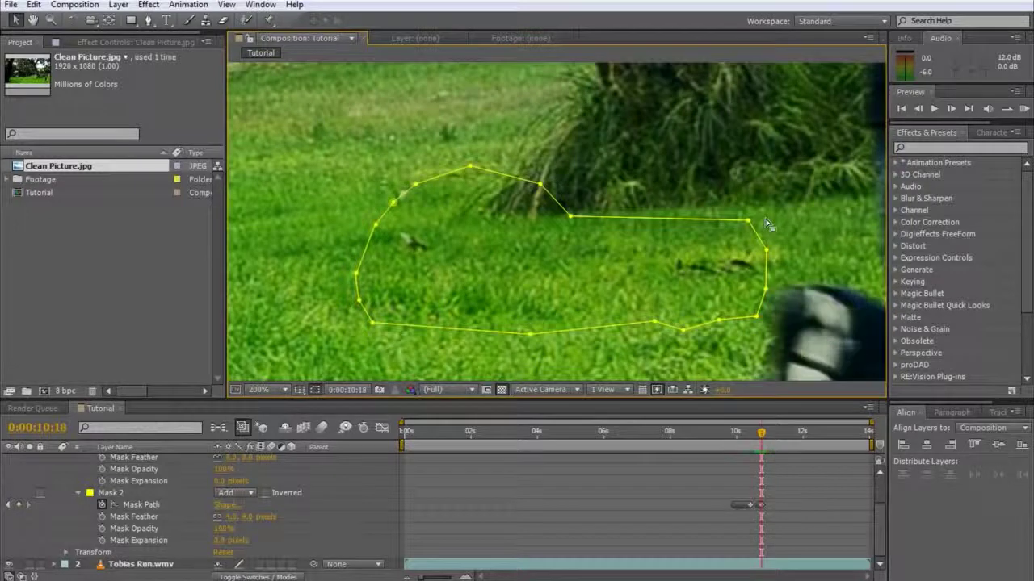
# Step: Fit the composition in the viewer and preview the masked footage from 0:00:07:15
pyautogui.click(269, 393)
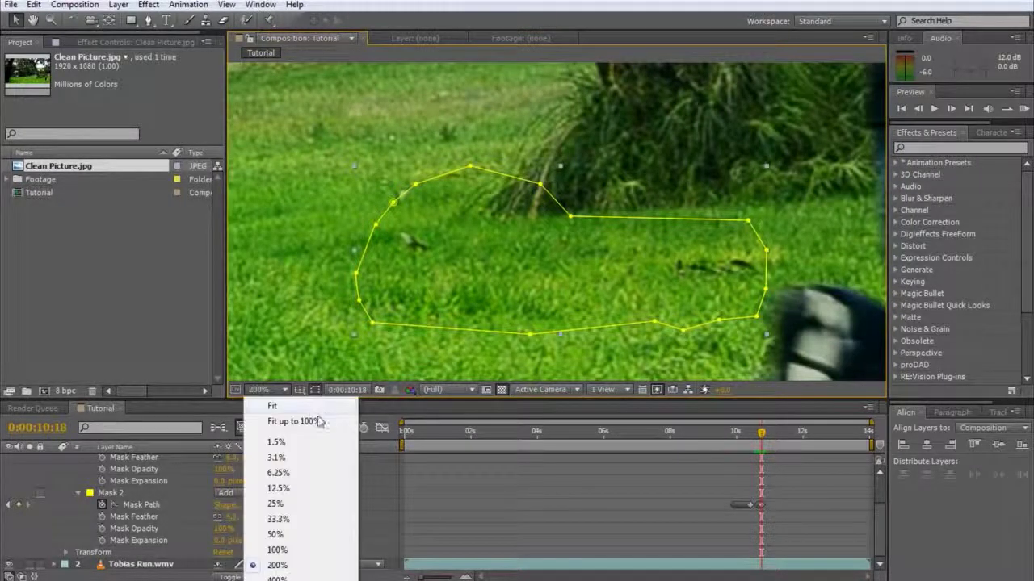
pyautogui.click(318, 423)
pyautogui.click(659, 432)
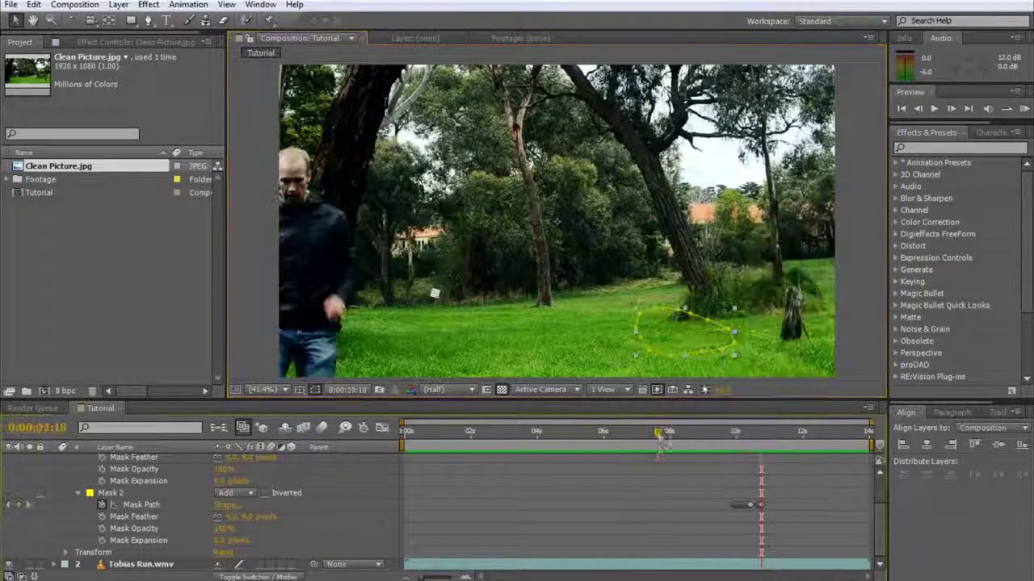
pyautogui.click(670, 488)
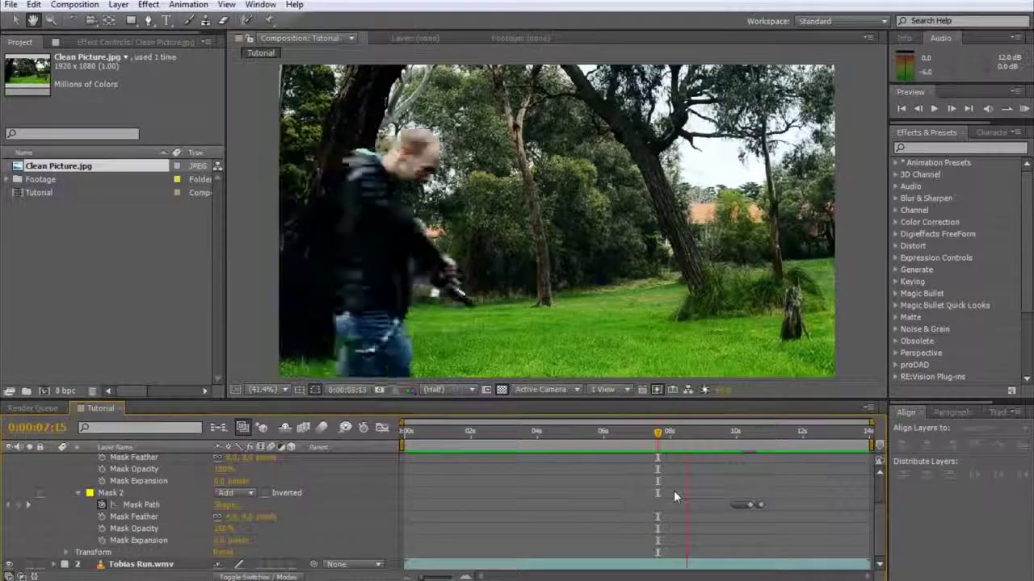